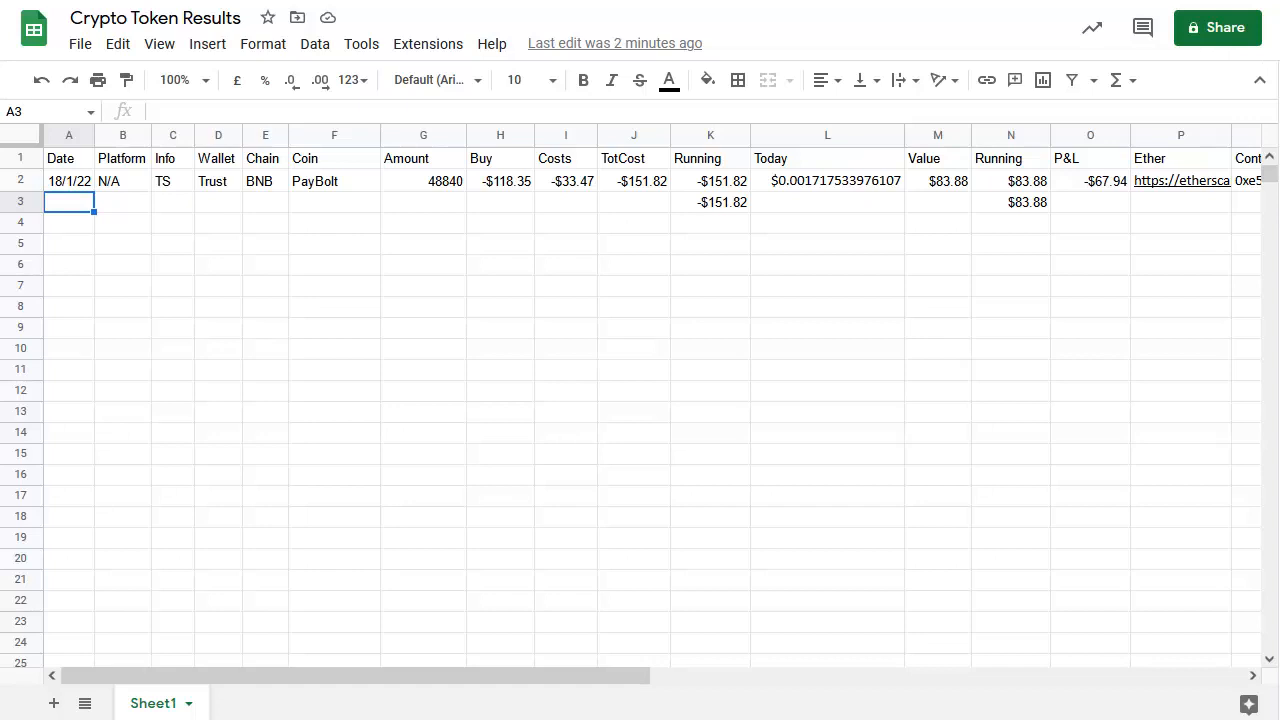
{"action": "left_click", "coordinate": [81, 47]}
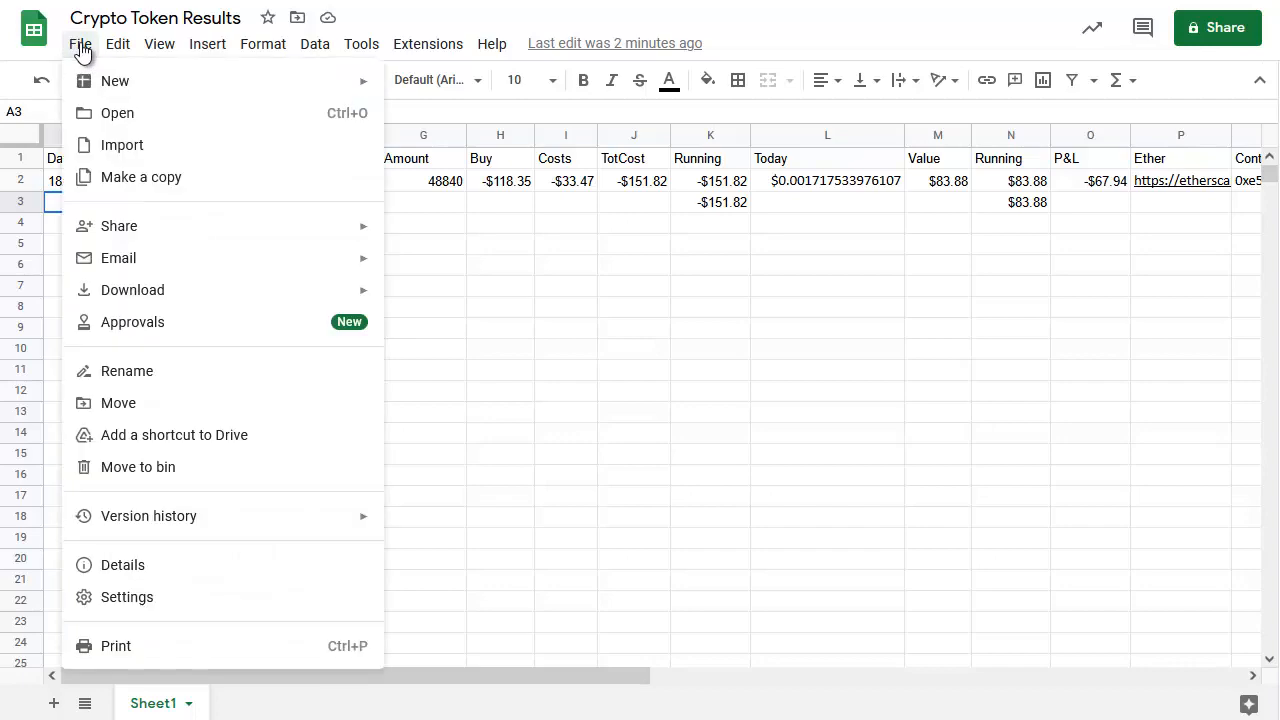
{"action": "left_click", "coordinate": [142, 187]}
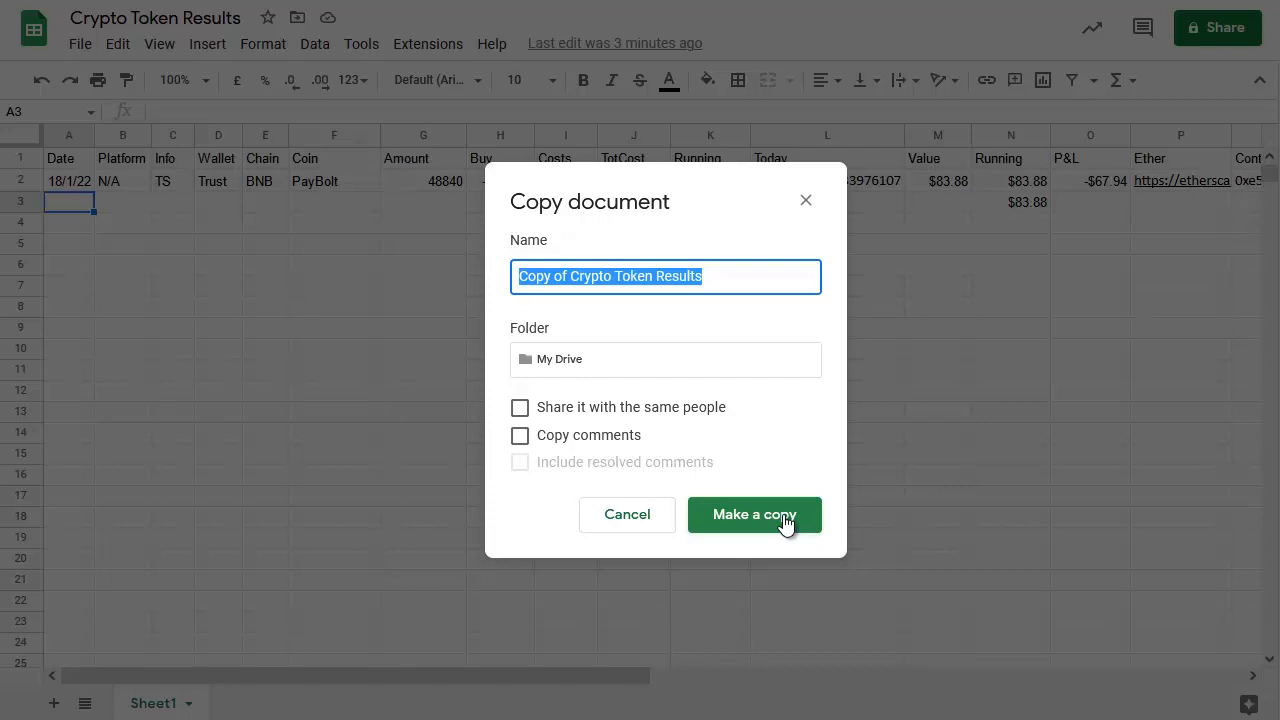
{"action": "left_click", "coordinate": [806, 201]}
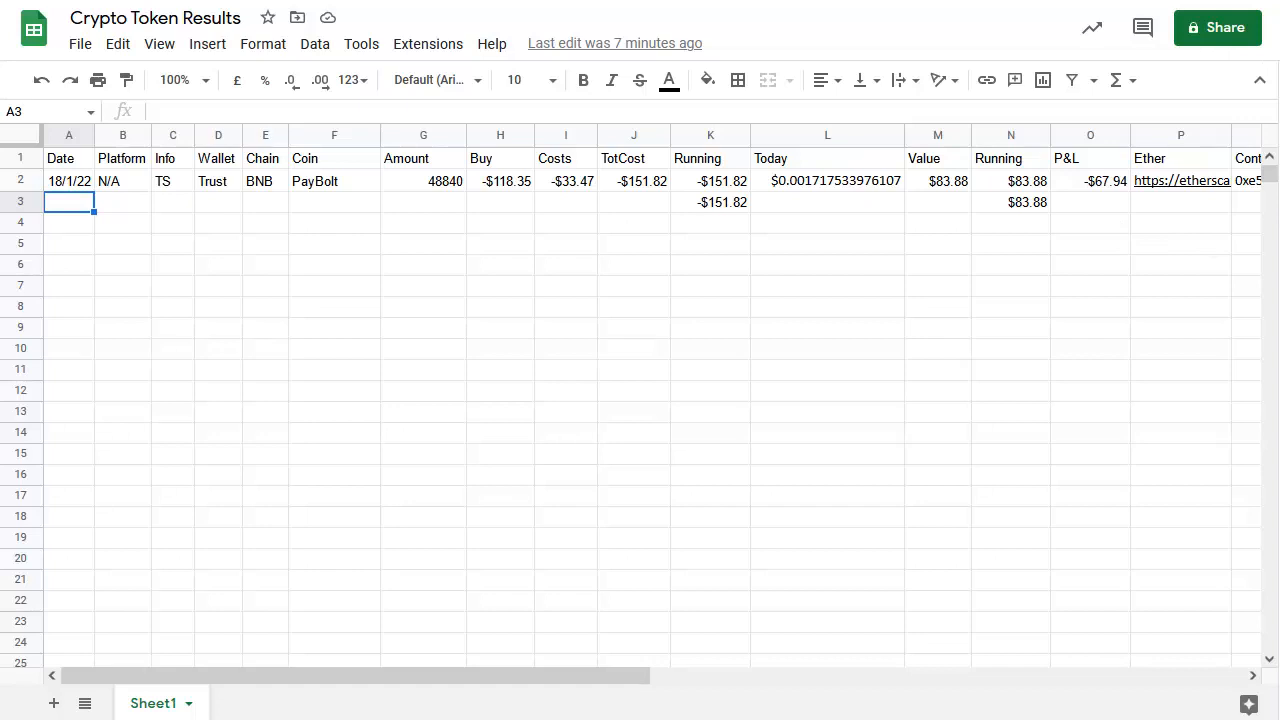
Enter the date 27/5/22 in the Date cell of the new row three
{"action": "key", "text": "alt+Tab"}
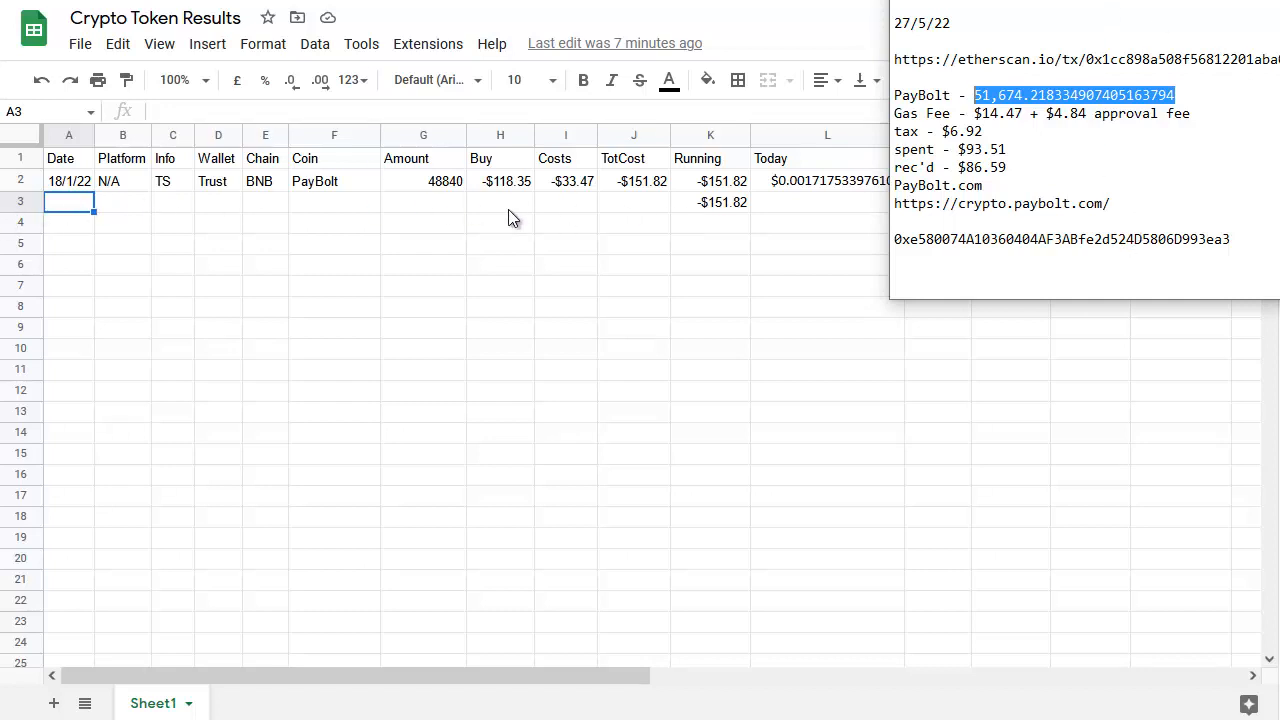
{"action": "left_click", "coordinate": [69, 202]}
{"action": "type", "text": "27"}
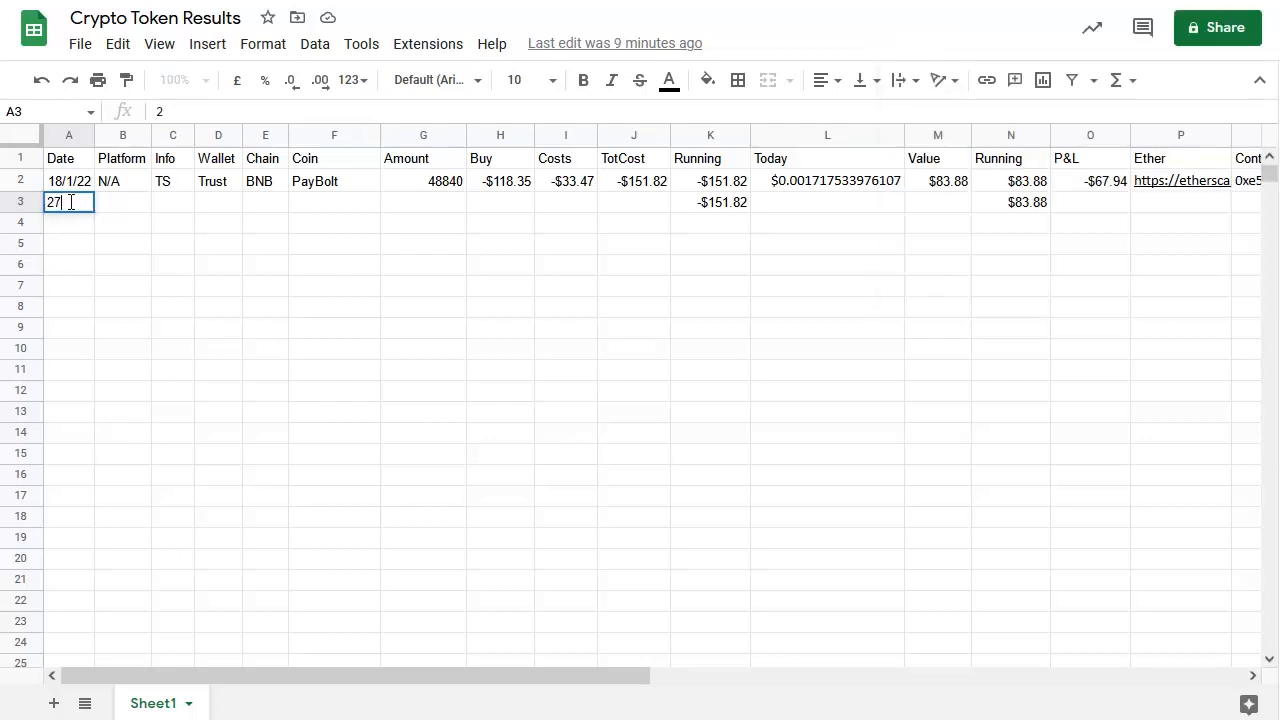
{"action": "type", "text": "/5/22"}
{"action": "key", "text": "Tab"}
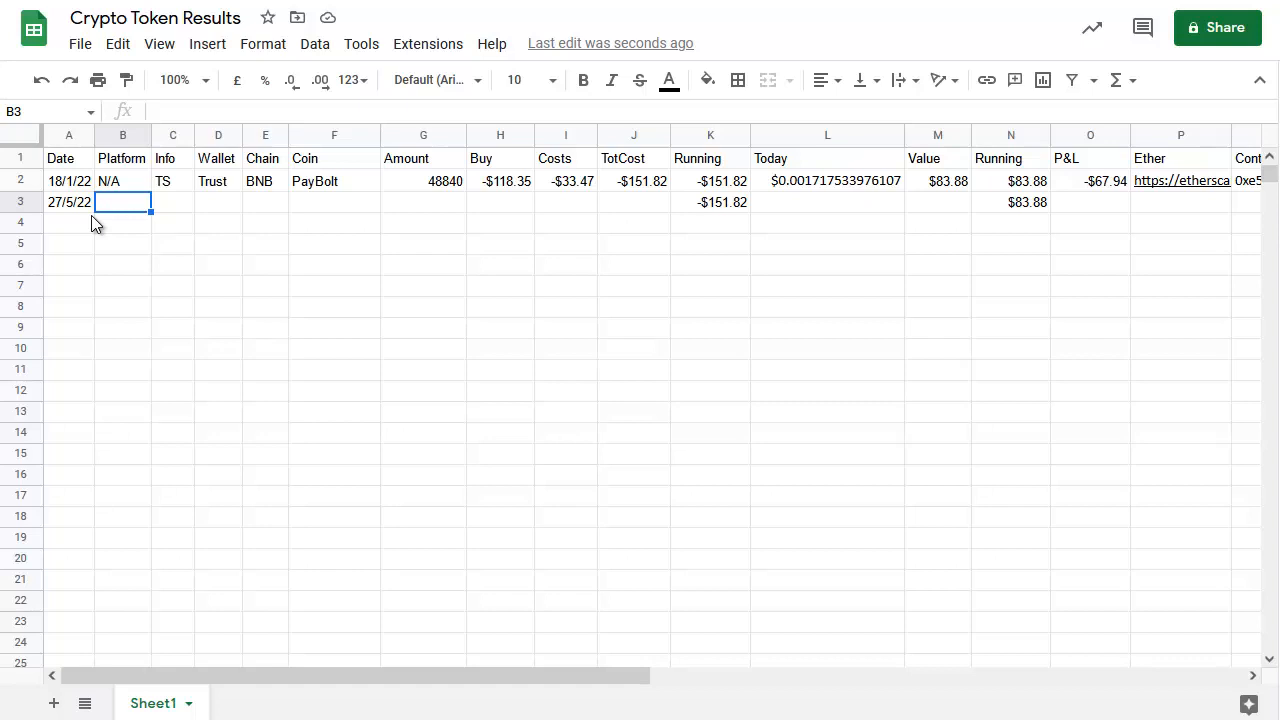
Fill in Platform as Uniswap, Info as TS and Wallet as MM for the new row
{"action": "type", "text": "Uniswap"}
{"action": "key", "text": "Tab"}
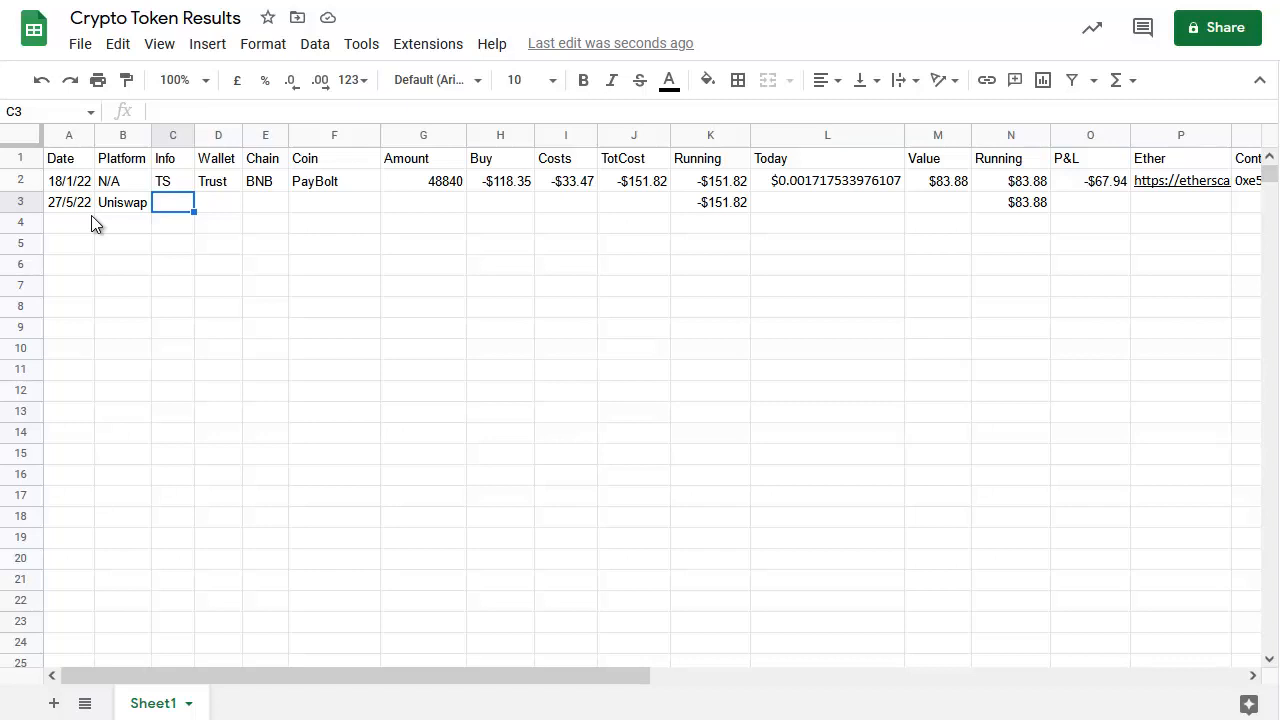
{"action": "type", "text": "TS"}
{"action": "key", "text": "Tab"}
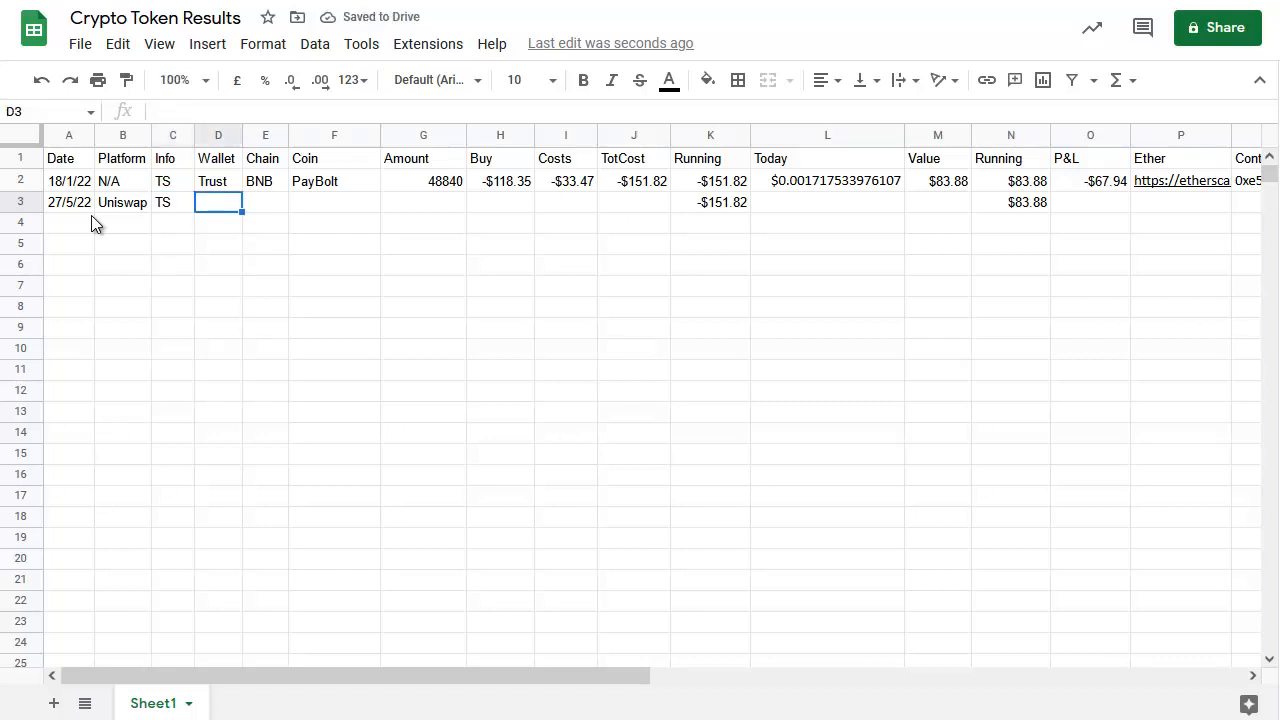
{"action": "type", "text": "MM"}
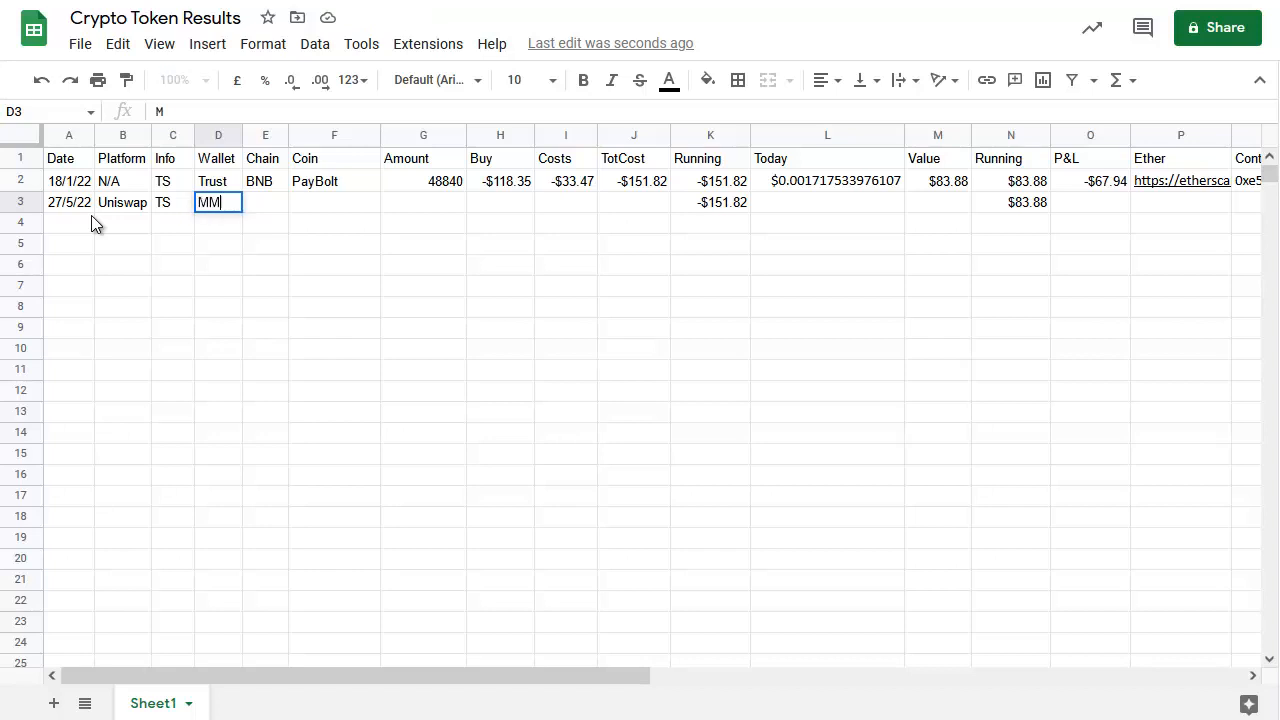
{"action": "key", "text": "Tab"}
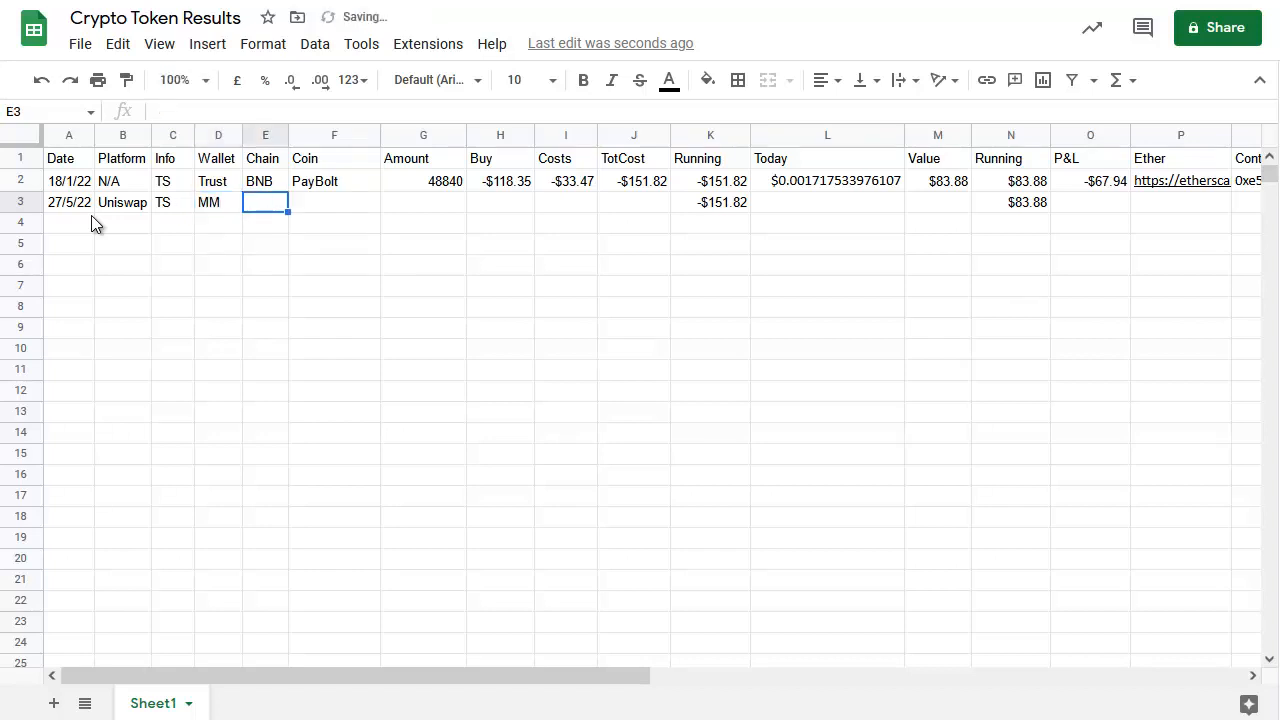
Fill in Chain as ETH and Coin as PayBolt for the new row
{"action": "type", "text": "ETH"}
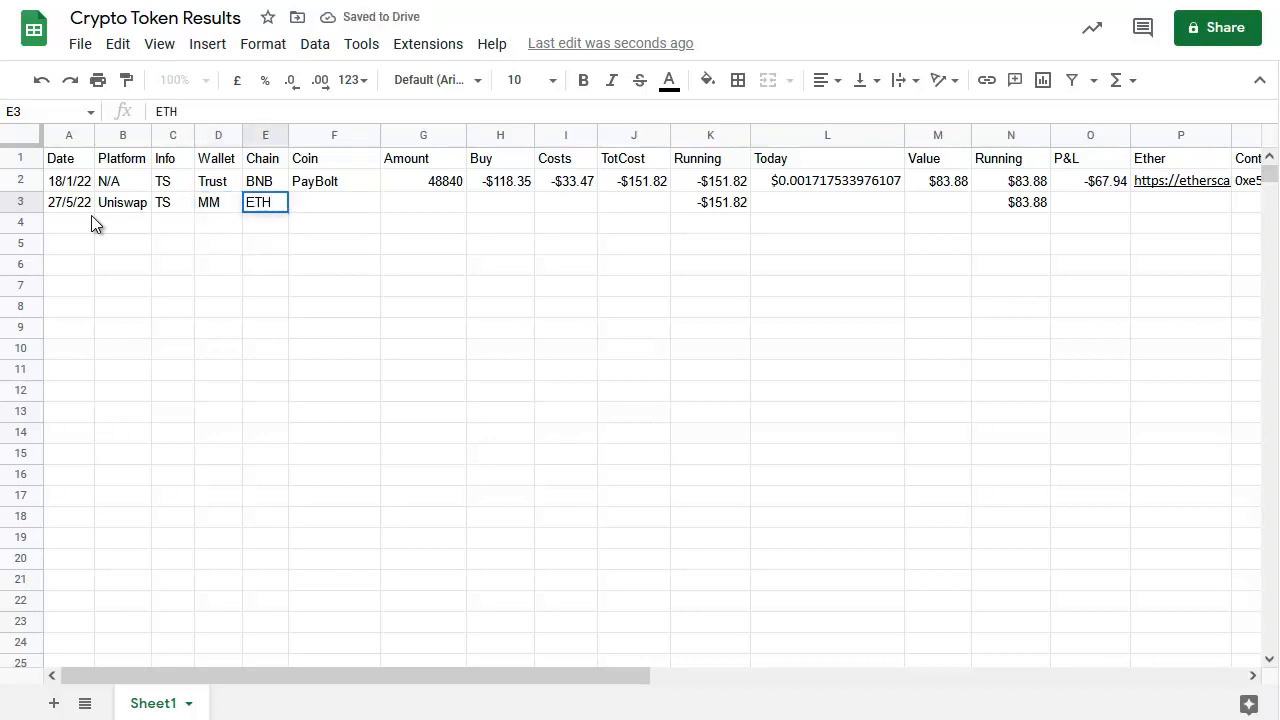
{"action": "key", "text": "Tab"}
{"action": "type", "text": "PayBo"}
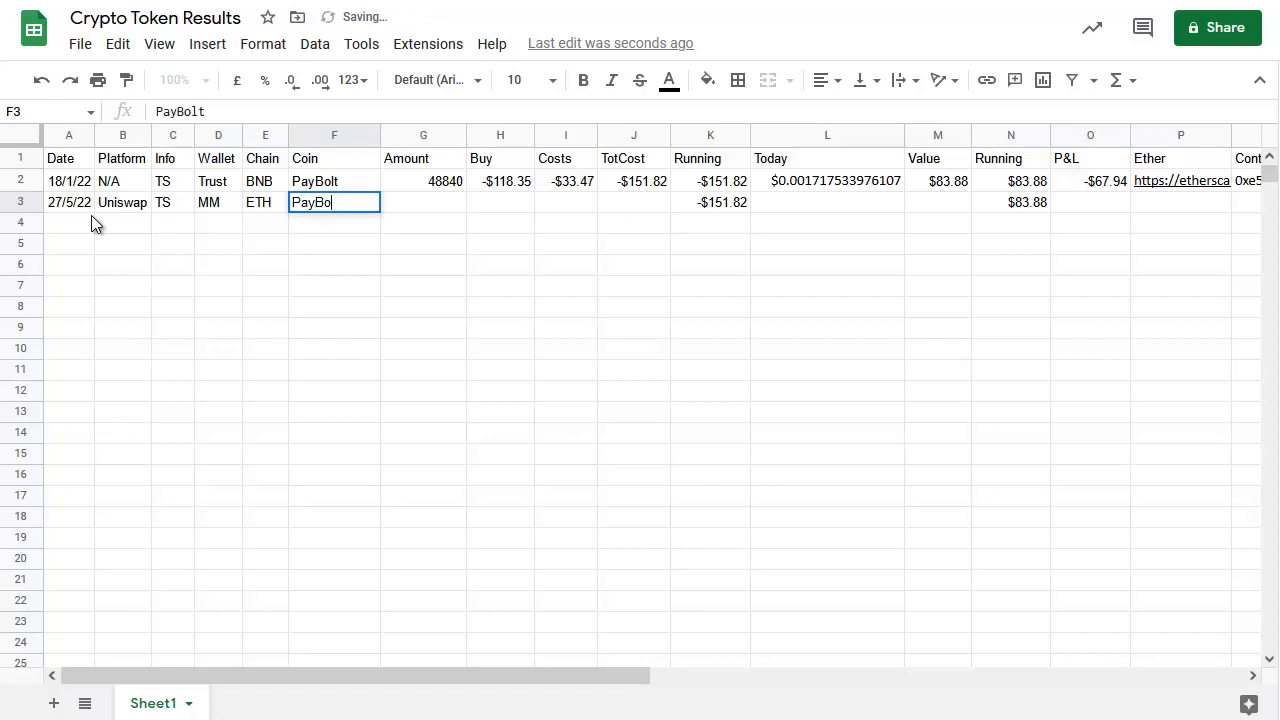
{"action": "type", "text": "lt"}
{"action": "key", "text": "Tab"}
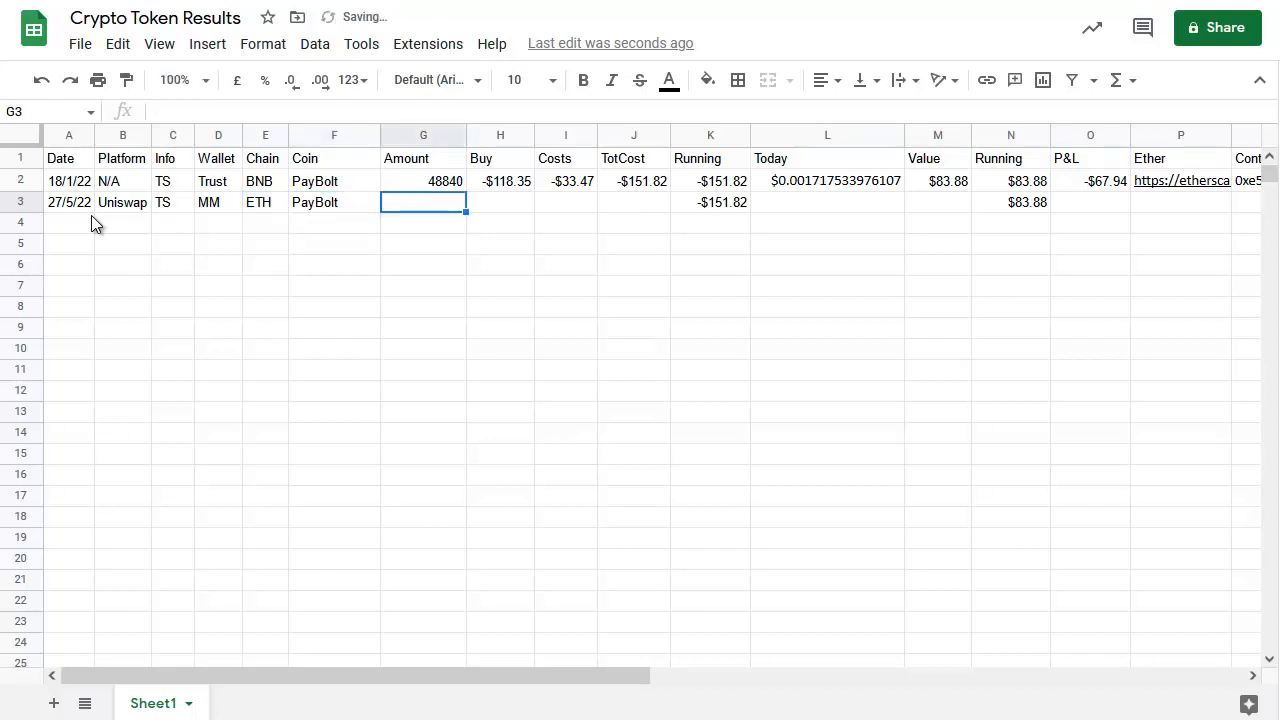
Copy the PayBolt amount from the notes without its comma and paste 51674.218334907405163794 into the new row's Amount cell
{"action": "key", "text": "alt+Tab"}
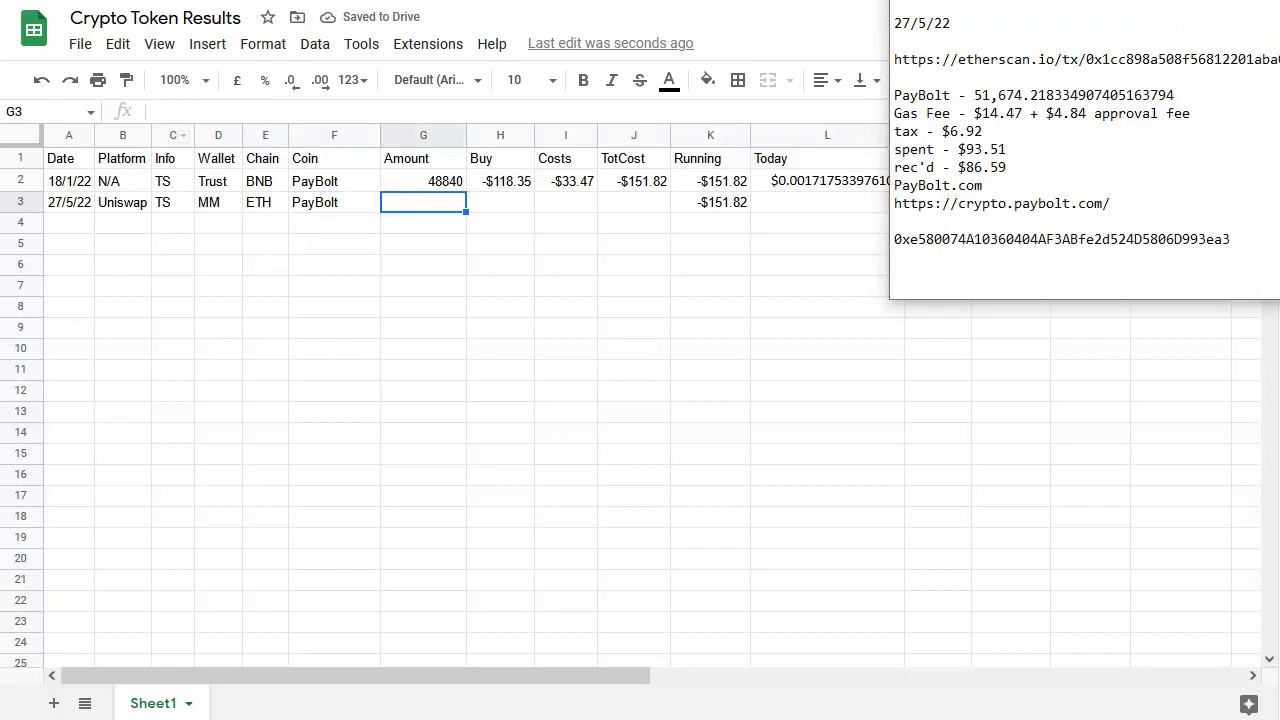
{"action": "left_click_drag", "start_coordinate": [1176, 95], "coordinate": [980, 94]}
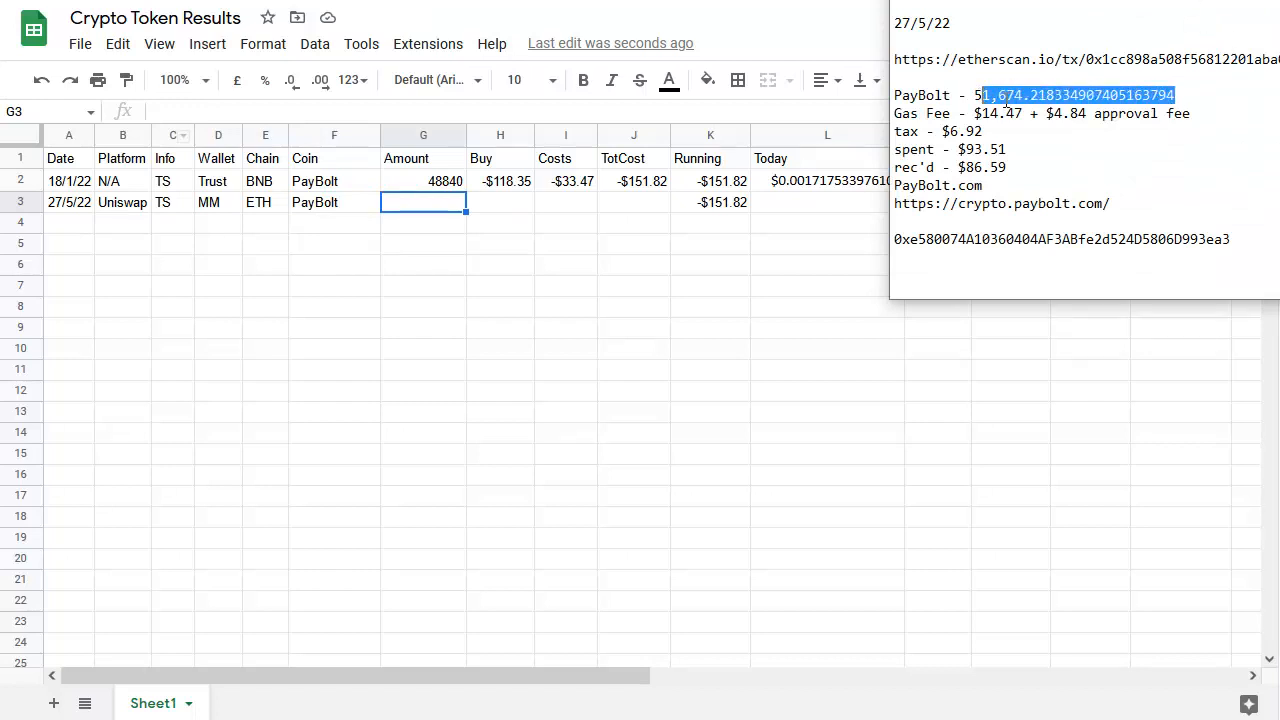
{"action": "left_click", "coordinate": [998, 96]}
{"action": "key", "text": "BackSpace"}
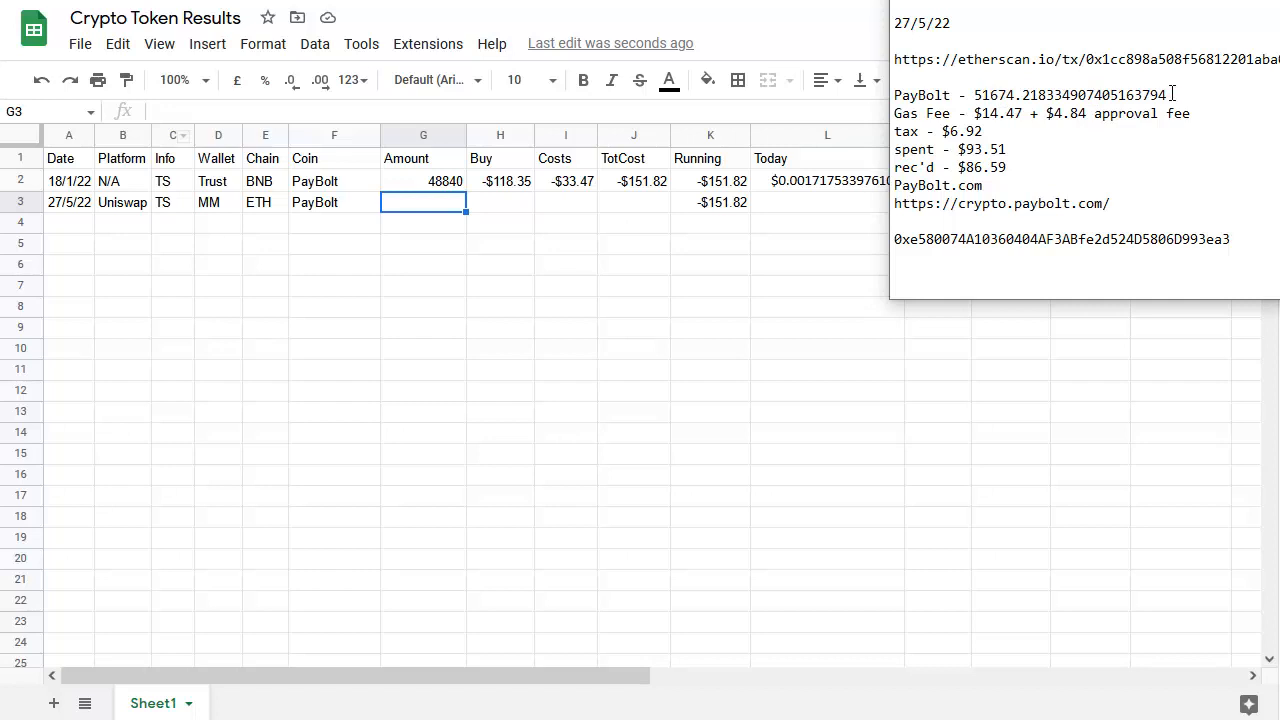
{"action": "left_click_drag", "start_coordinate": [1172, 95], "coordinate": [975, 95]}
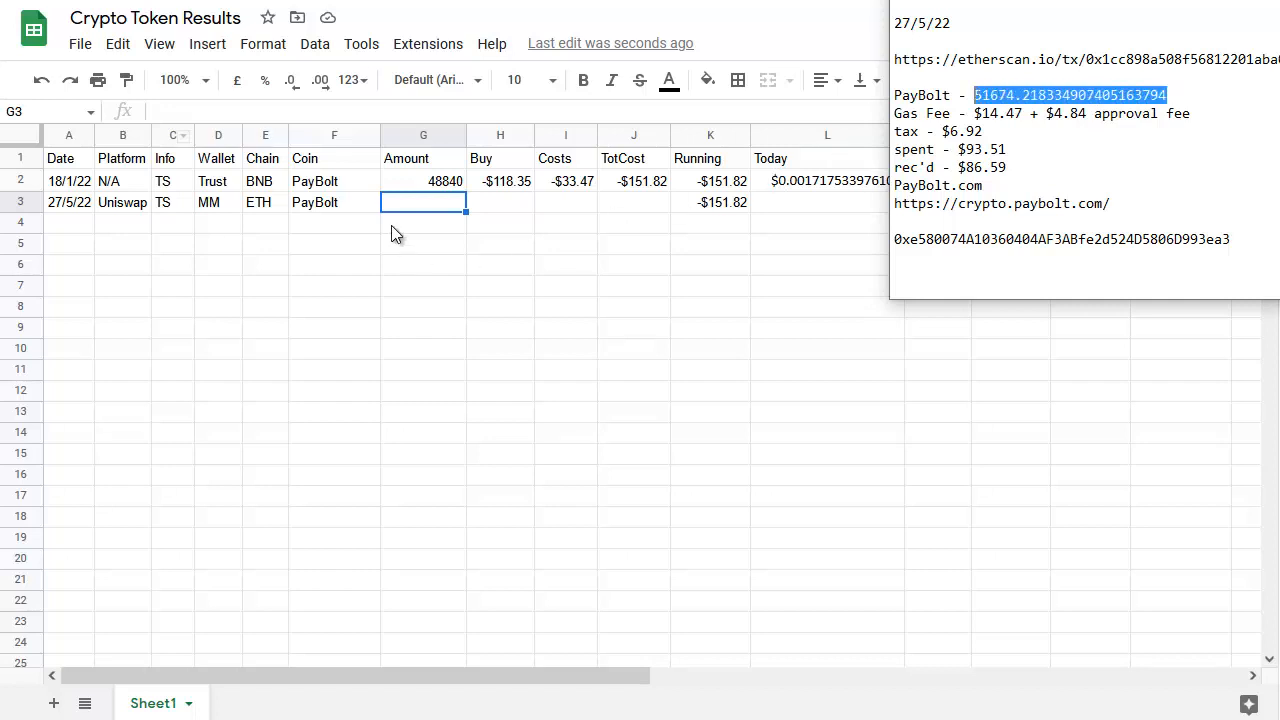
{"action": "left_click", "coordinate": [421, 205]}
{"action": "type", "text": "51674.2183349074"}
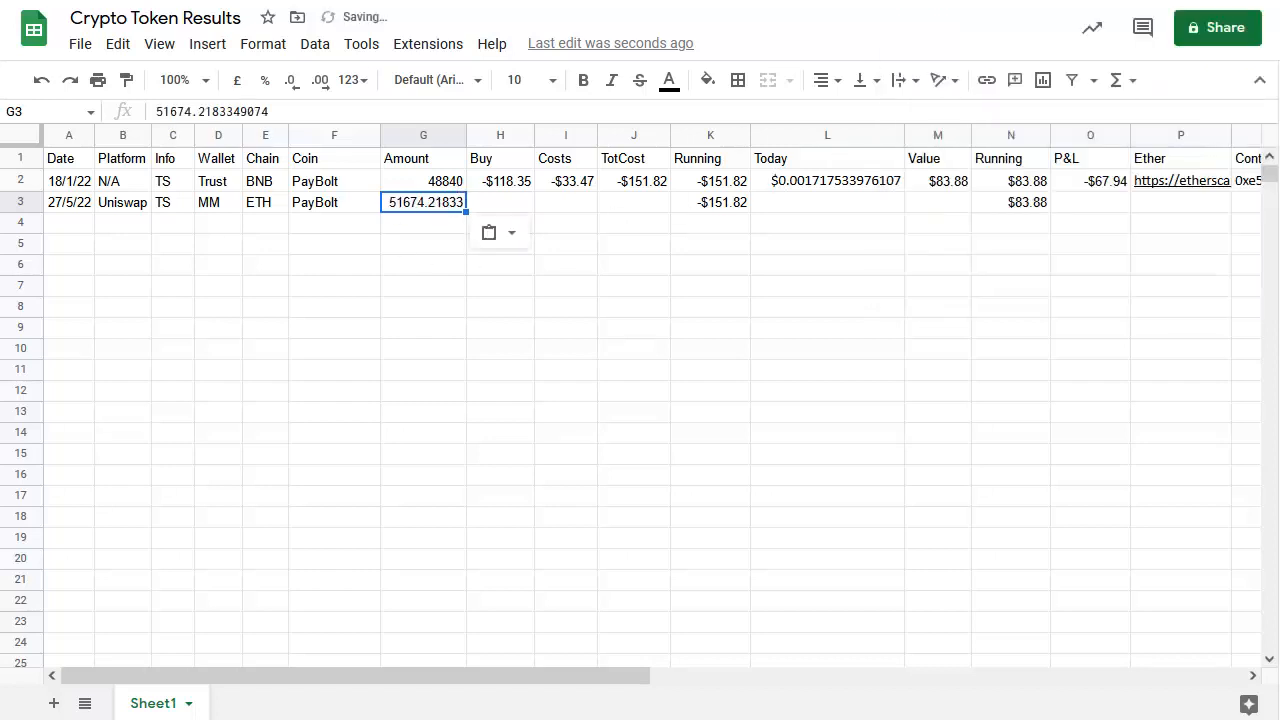
Copy the spent figure from the notes and enter it as -93.51 in the new row's Buy cell
{"action": "key", "text": "alt+Tab"}
{"action": "left_click_drag", "start_coordinate": [1006, 149], "coordinate": [968, 150]}
{"action": "key", "text": "ctrl+c"}
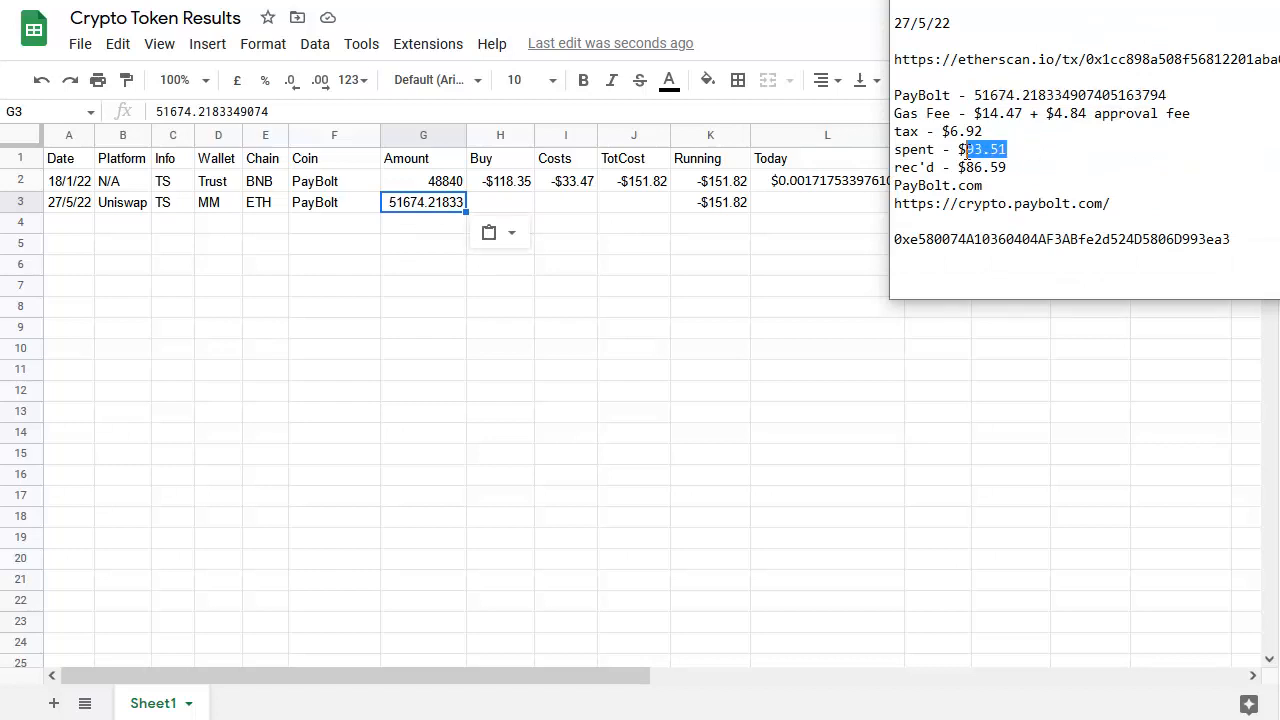
{"action": "left_click", "coordinate": [512, 205]}
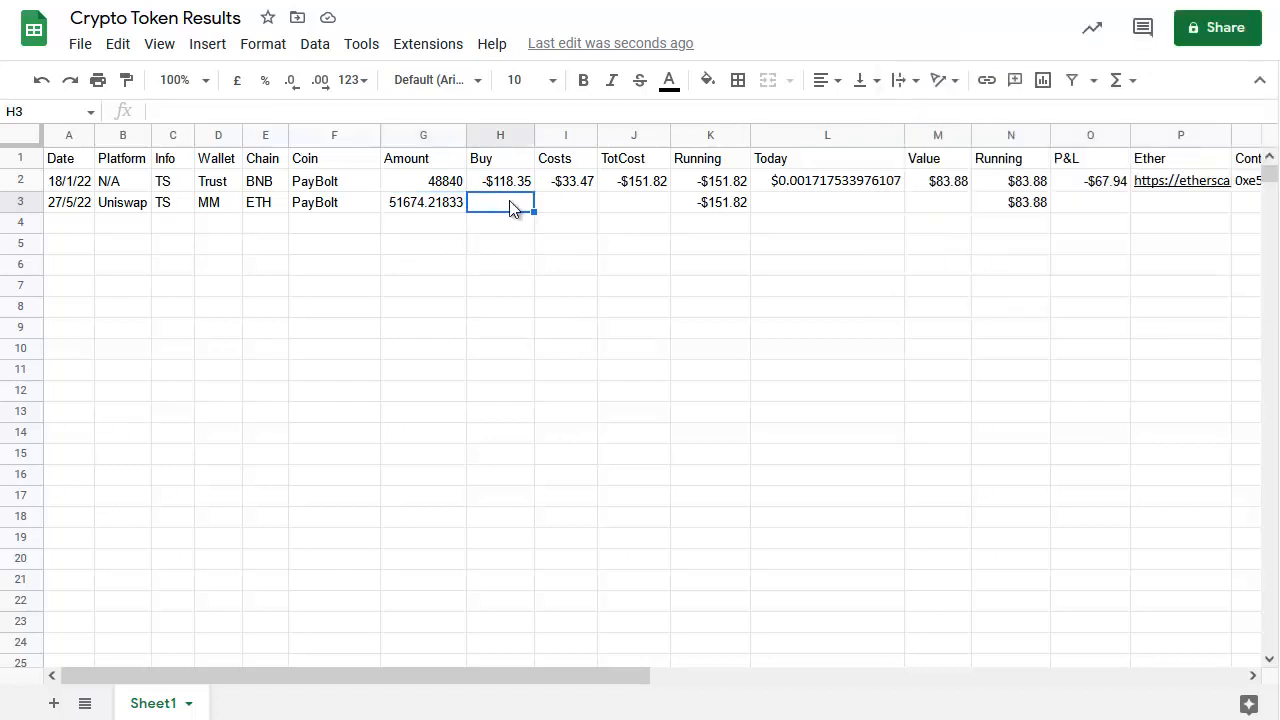
{"action": "type", "text": "-"}
{"action": "key", "text": "ctrl+v"}
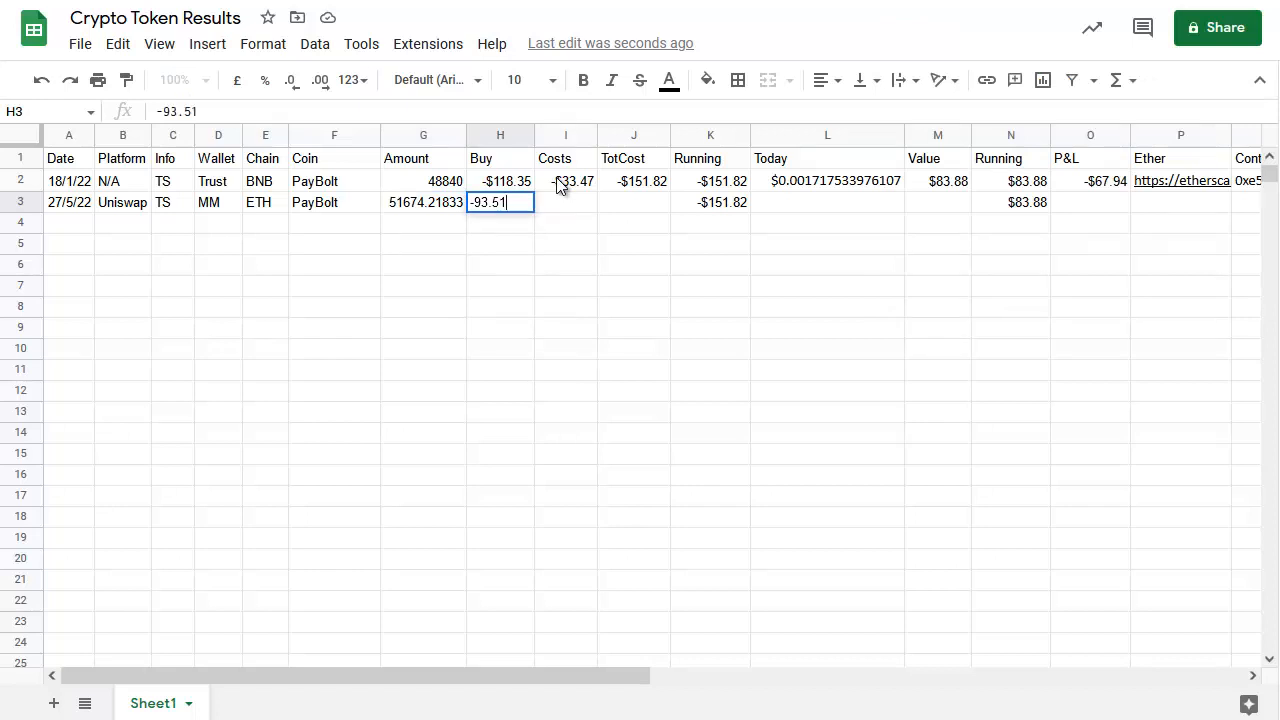
{"action": "key", "text": "Return"}
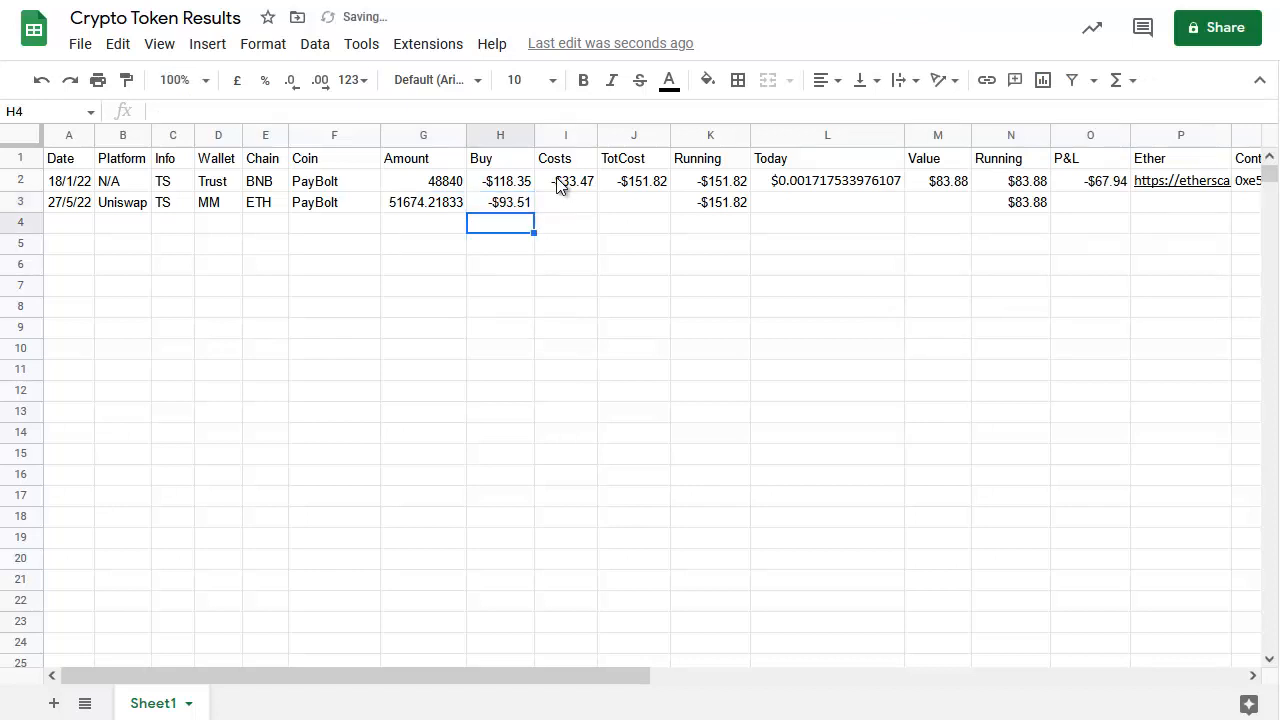
In the notes, turn the gas fee and tax figures into the formula =-14.47-4.84-6.92 and copy it
{"action": "key", "text": "alt+Tab"}
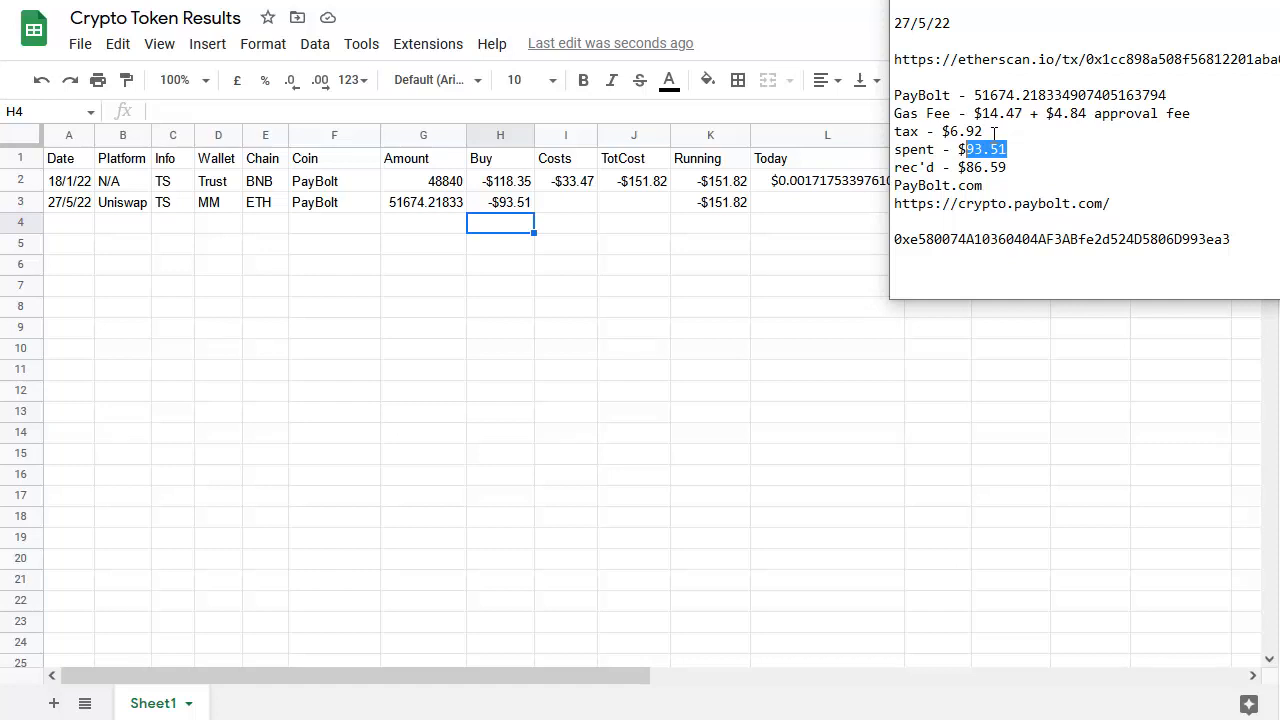
{"action": "left_click", "coordinate": [989, 131]}
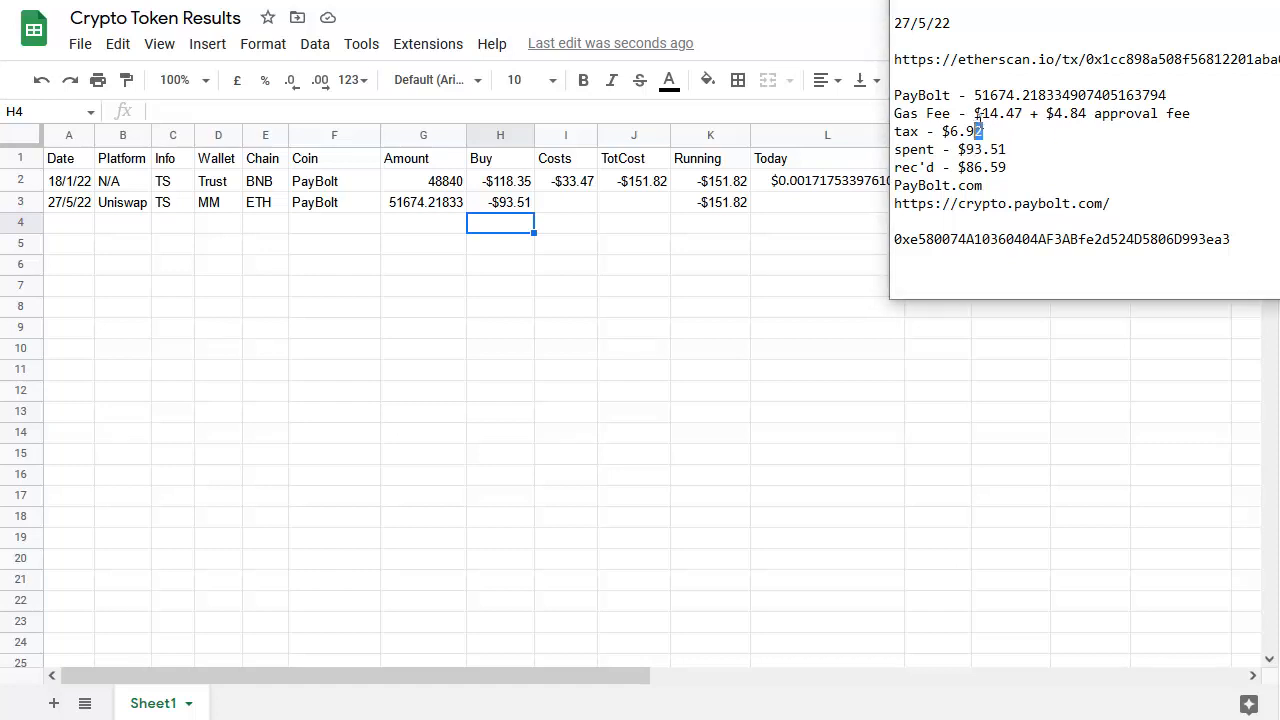
{"action": "left_click", "coordinate": [978, 113], "text": "shift"}
{"action": "key", "text": "ctrl+c"}
{"action": "left_click", "coordinate": [1010, 131]}
{"action": "key", "text": "Return"}
{"action": "key", "text": "ctrl+v"}
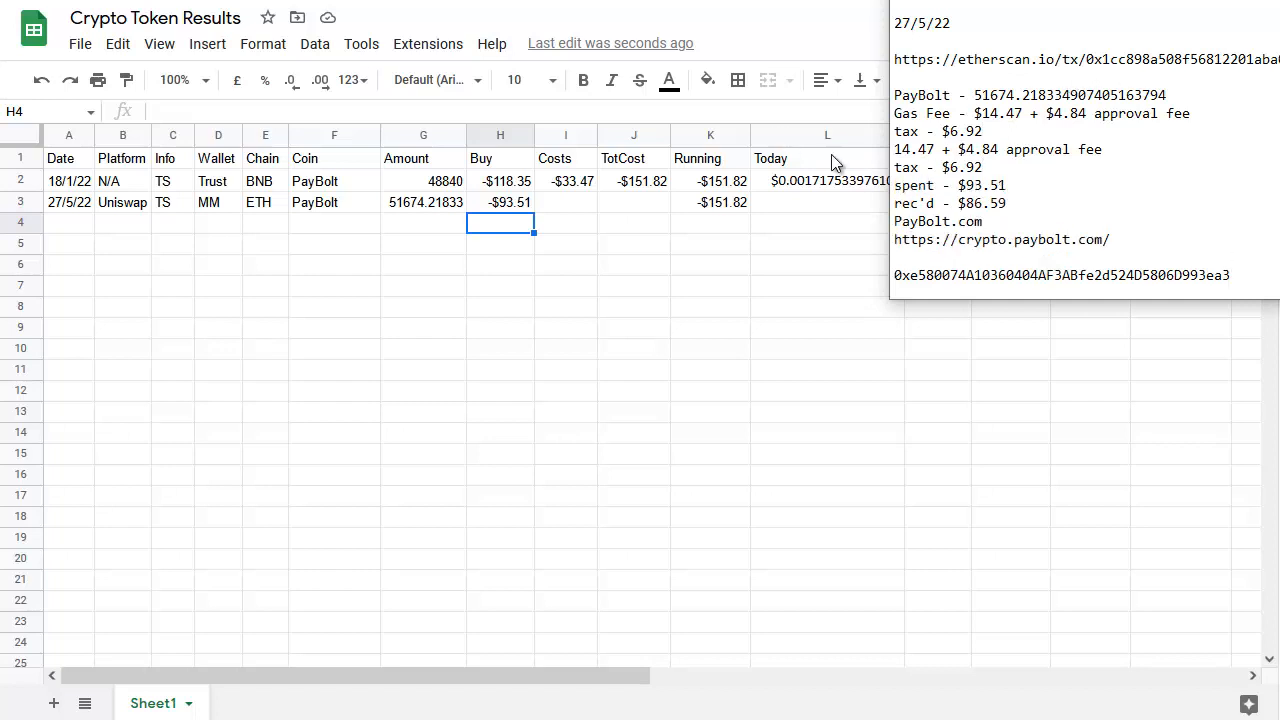
{"action": "left_click", "coordinate": [896, 150]}
{"action": "type", "text": "=-"}
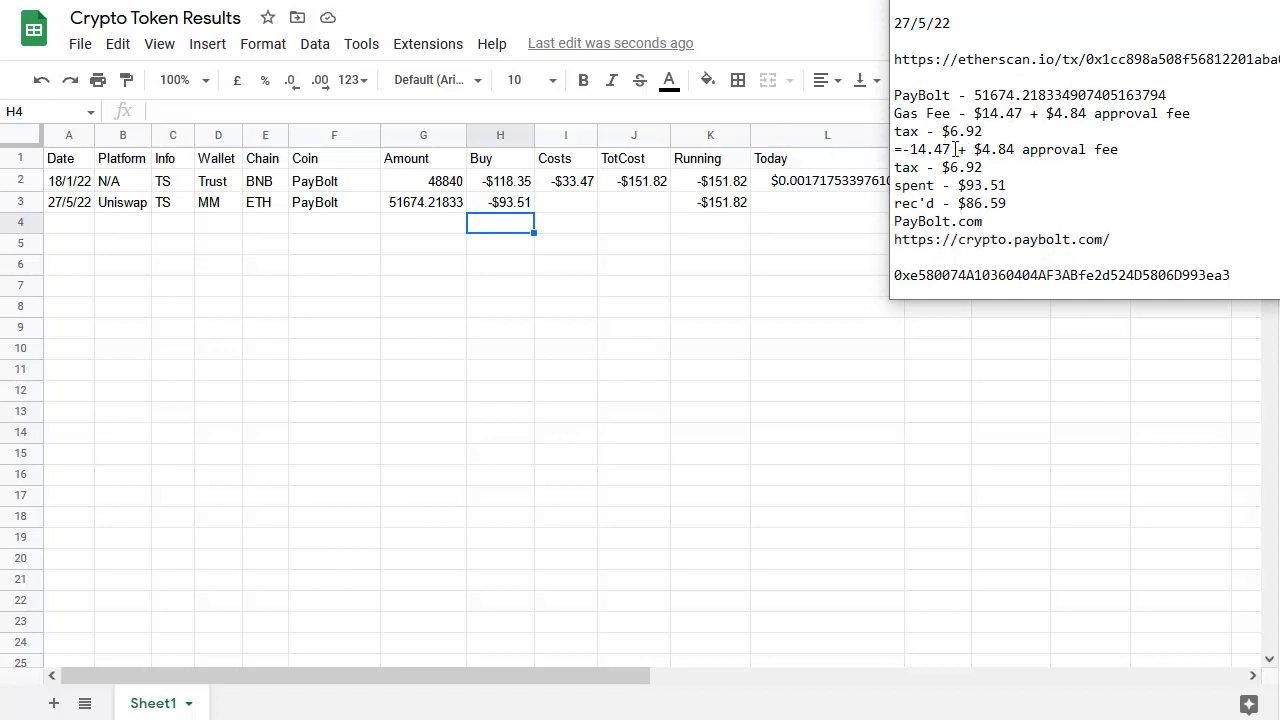
{"action": "left_click_drag", "start_coordinate": [950, 150], "coordinate": [897, 155]}
{"action": "type", "text": "-4.84-6.92"}
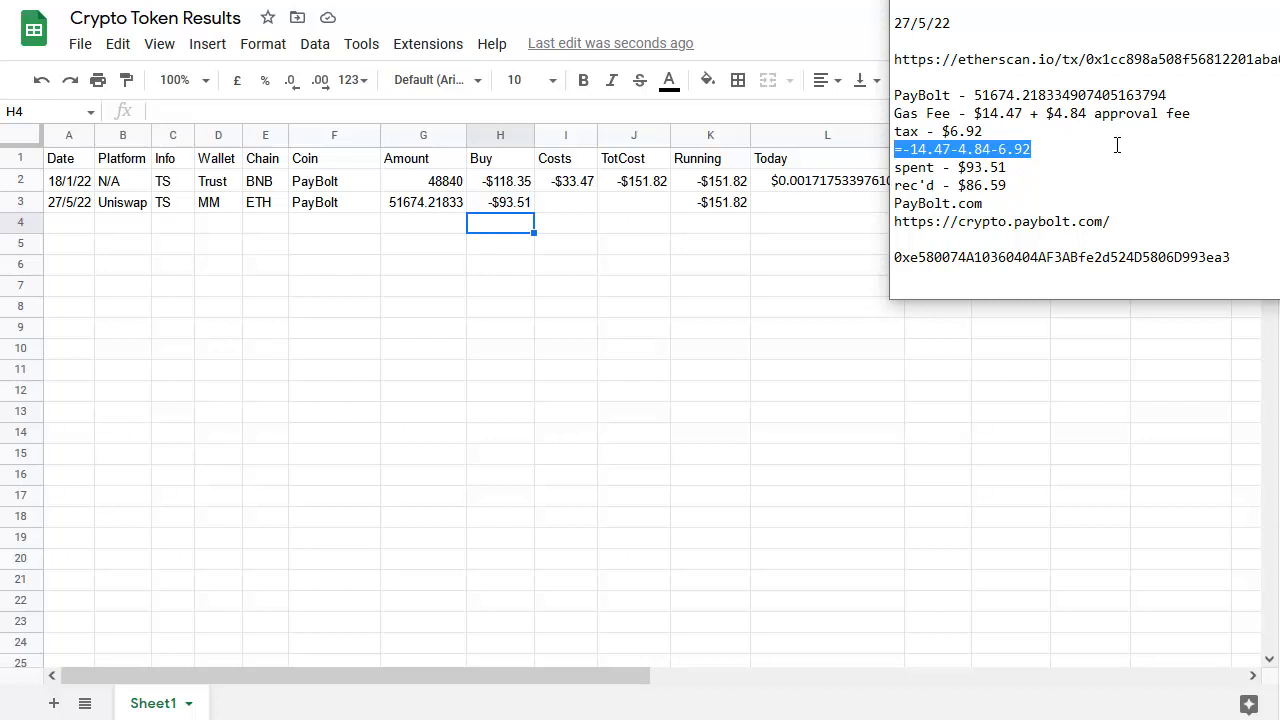
{"action": "key", "text": "ctrl+c"}
Paste the =-14.47-4.84-6.92 formula into the new row's Costs cell
{"action": "left_click", "coordinate": [612, 206]}
{"action": "left_click", "coordinate": [580, 206]}
{"action": "key", "text": "ctrl+v"}
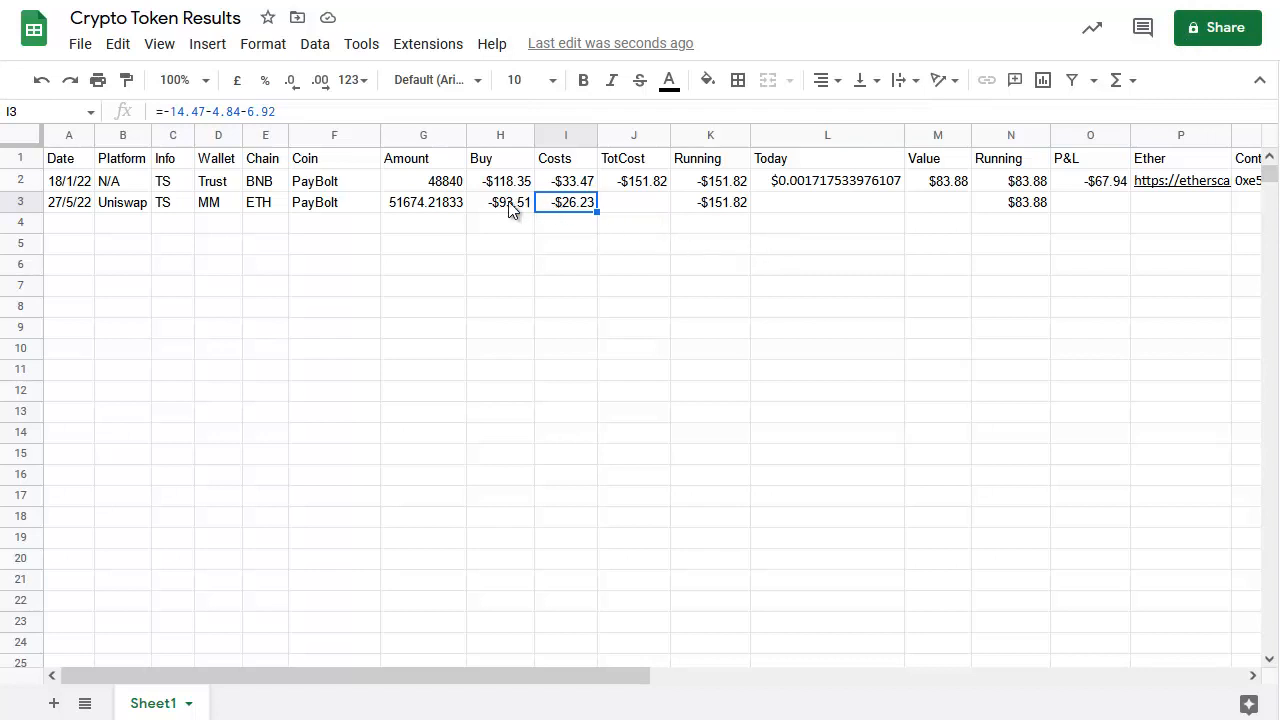
Enter a TotCost formula for the new row adding its Costs and Buy cells (+I3+H3)
{"action": "left_click", "coordinate": [645, 207]}
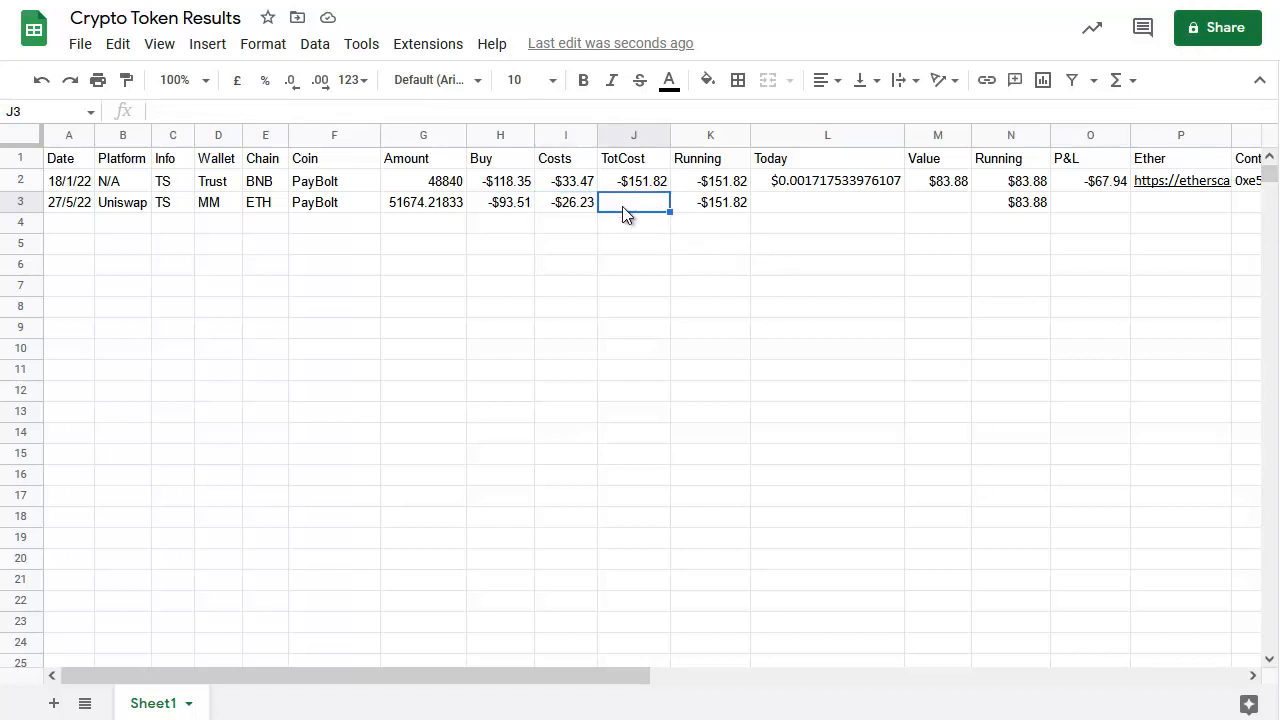
{"action": "type", "text": "+"}
{"action": "left_click", "coordinate": [577, 204]}
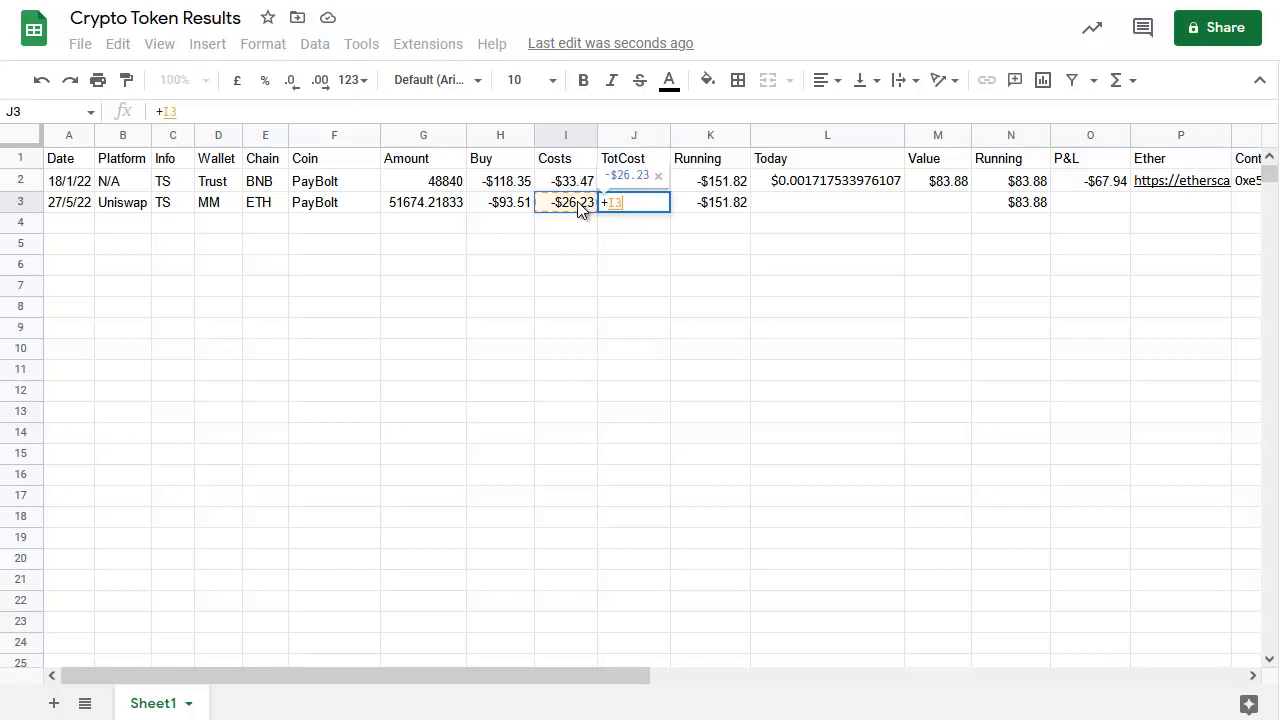
{"action": "type", "text": "+"}
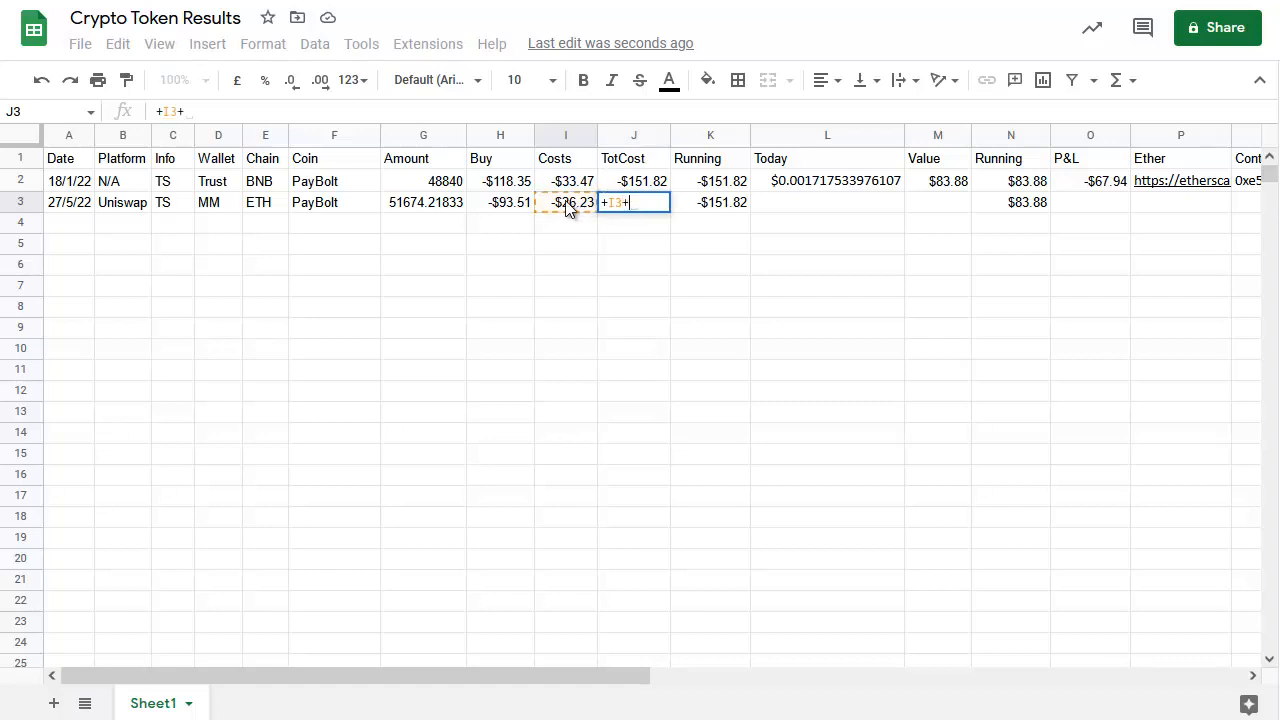
{"action": "left_click", "coordinate": [514, 206]}
{"action": "key", "text": "Return"}
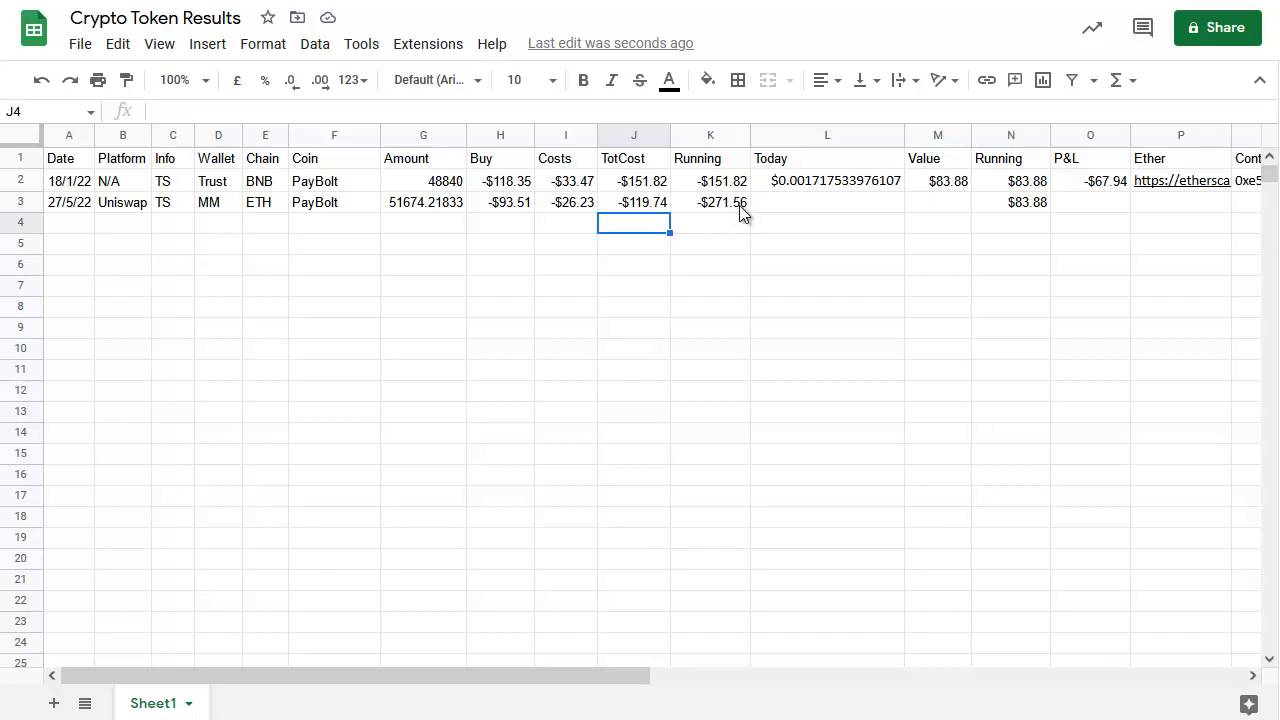
Switch to DEXTools in the browser and open the favourites list to check PayBolt's current price
{"action": "left_click", "coordinate": [834, 205]}
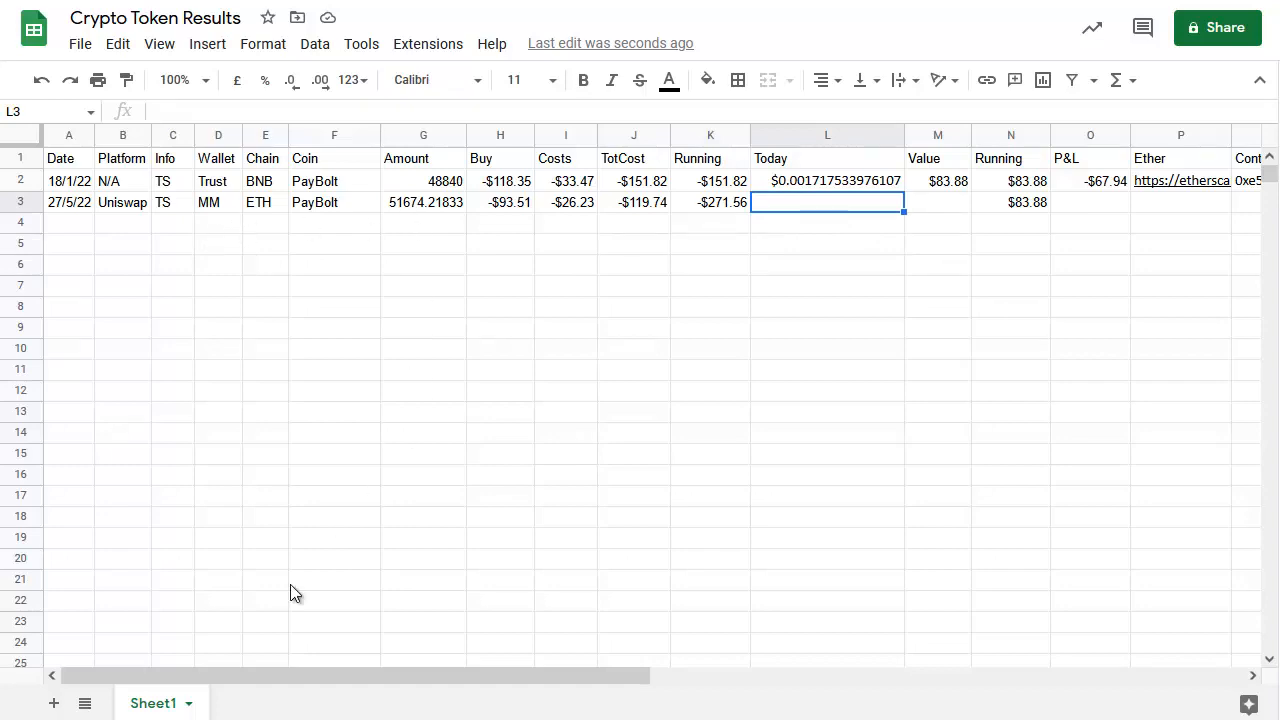
{"action": "key", "text": "alt+Tab"}
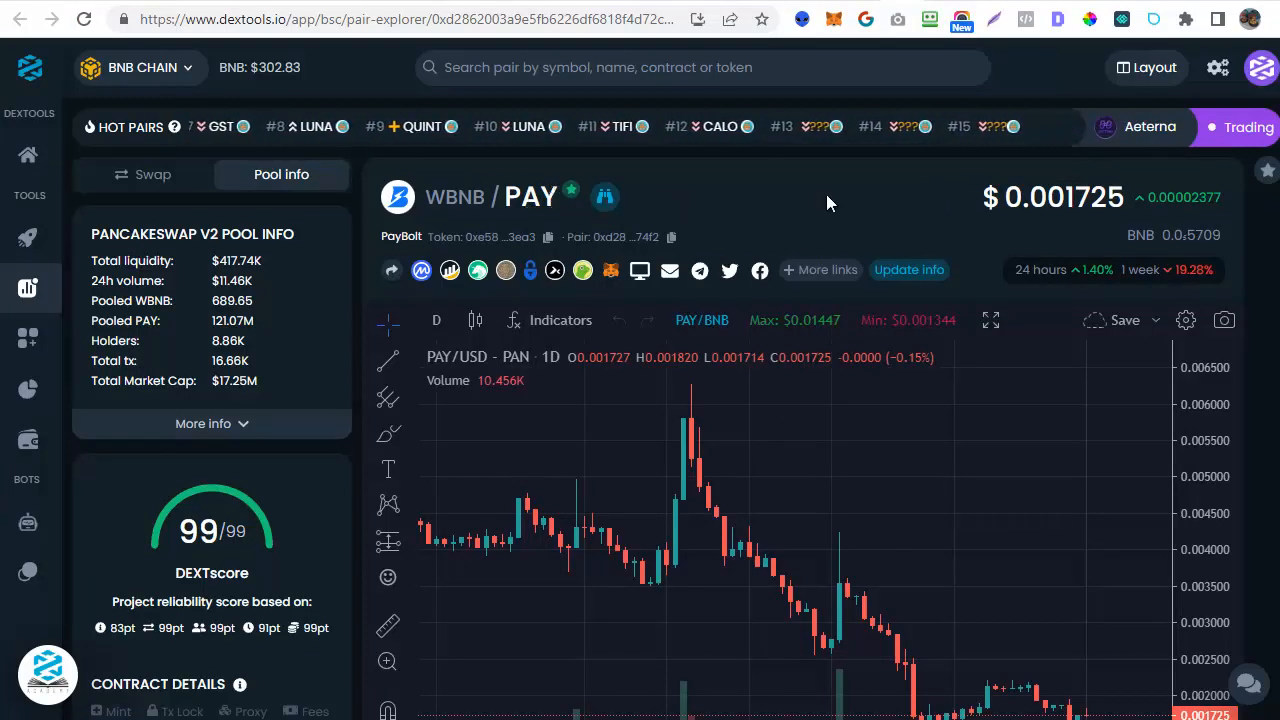
{"action": "left_click", "coordinate": [1267, 170]}
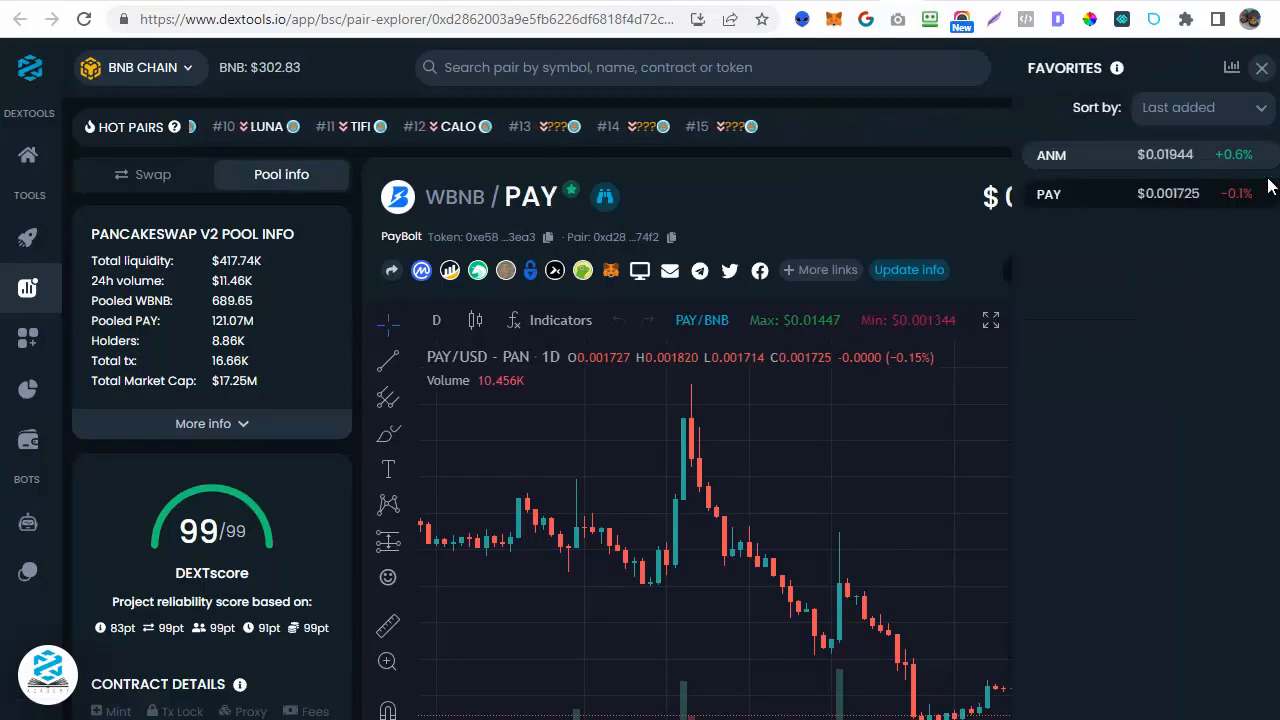
Copy PayBolt's current price from DEXTools and paste it into the new row's Today cell in the spreadsheet
{"action": "left_click", "coordinate": [1263, 70]}
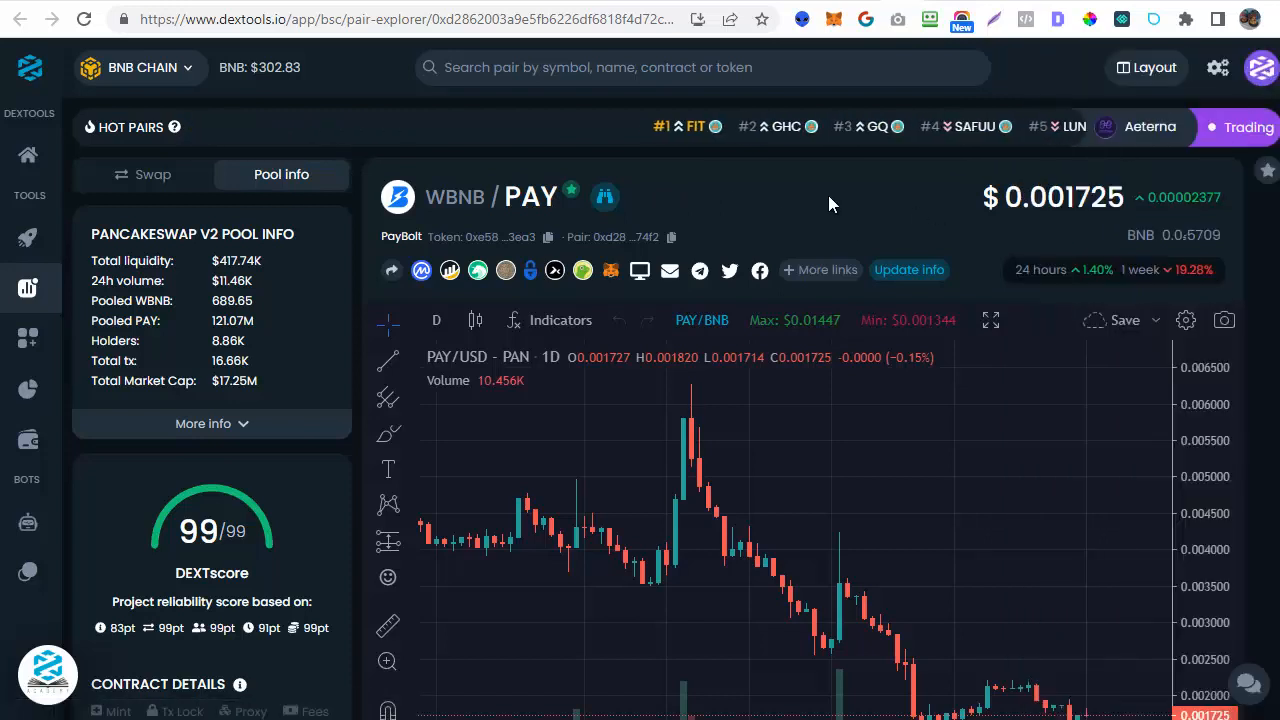
{"action": "left_click", "coordinate": [1070, 205]}
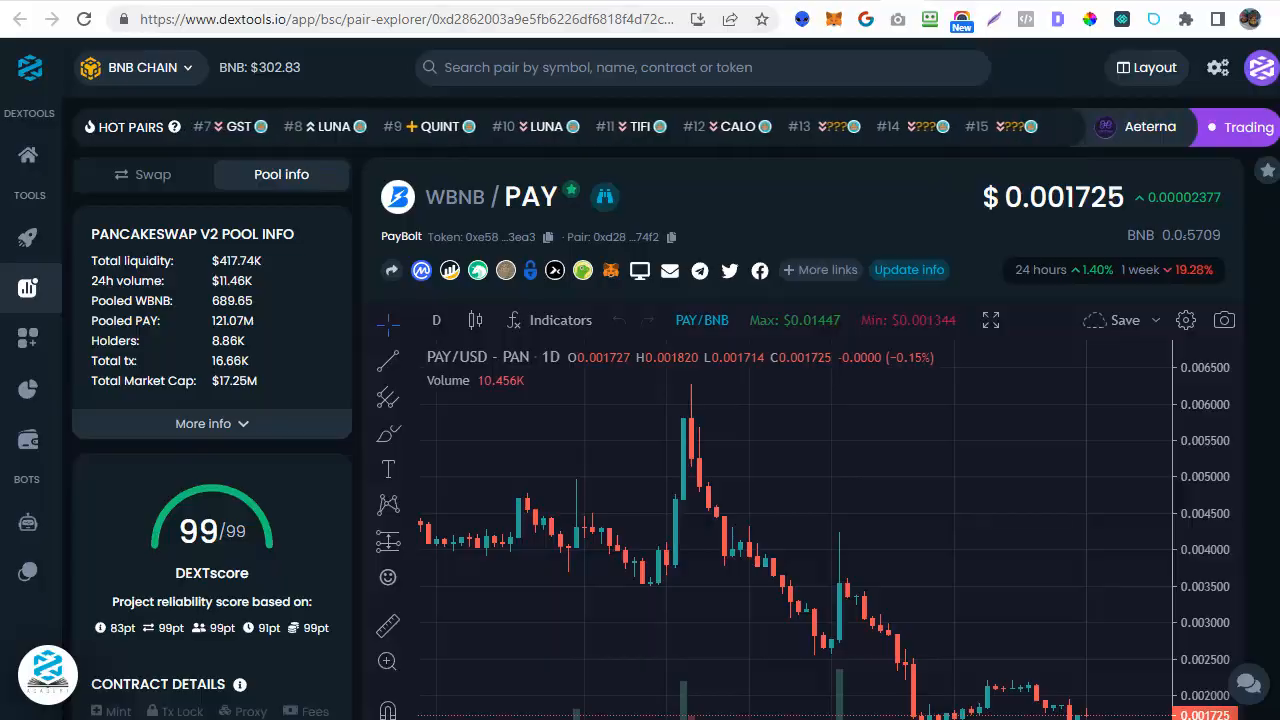
{"action": "key", "text": "alt+Tab"}
{"action": "key", "text": "ctrl+v"}
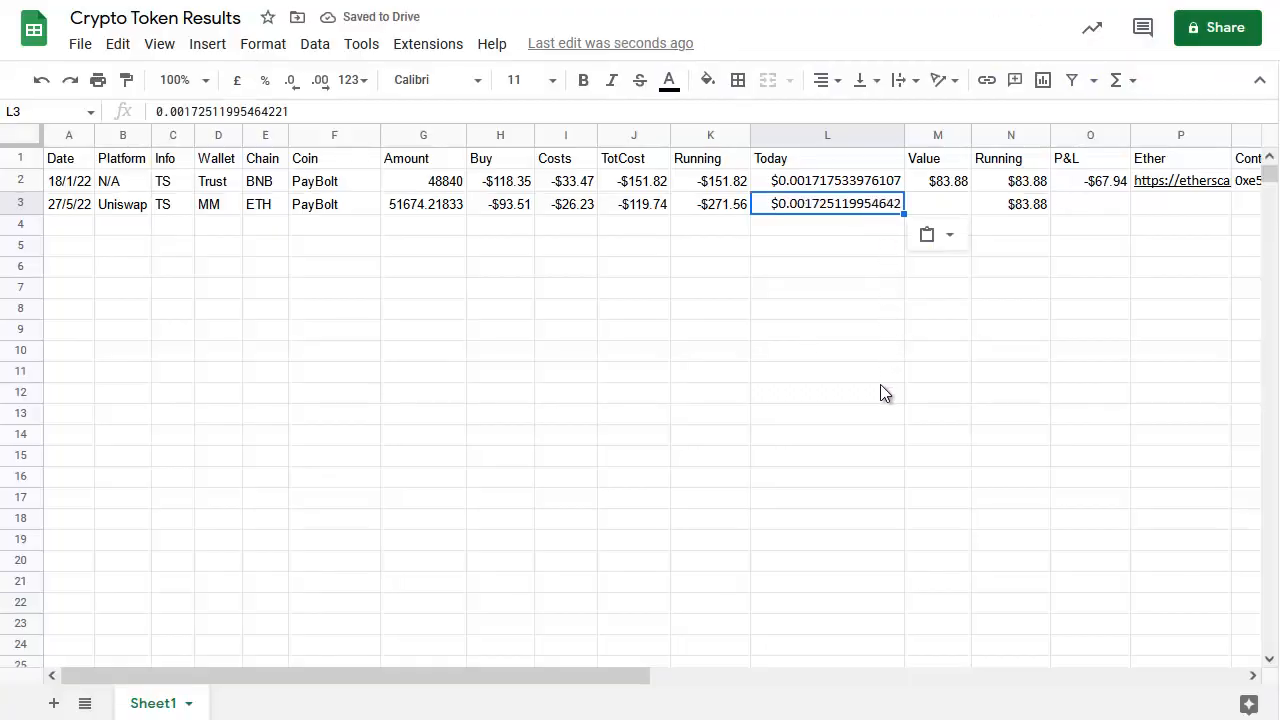
Enter a Value formula for the new row multiplying its Today price by its Amount (+L3*G3)
{"action": "left_click", "coordinate": [952, 207]}
{"action": "type", "text": "+"}
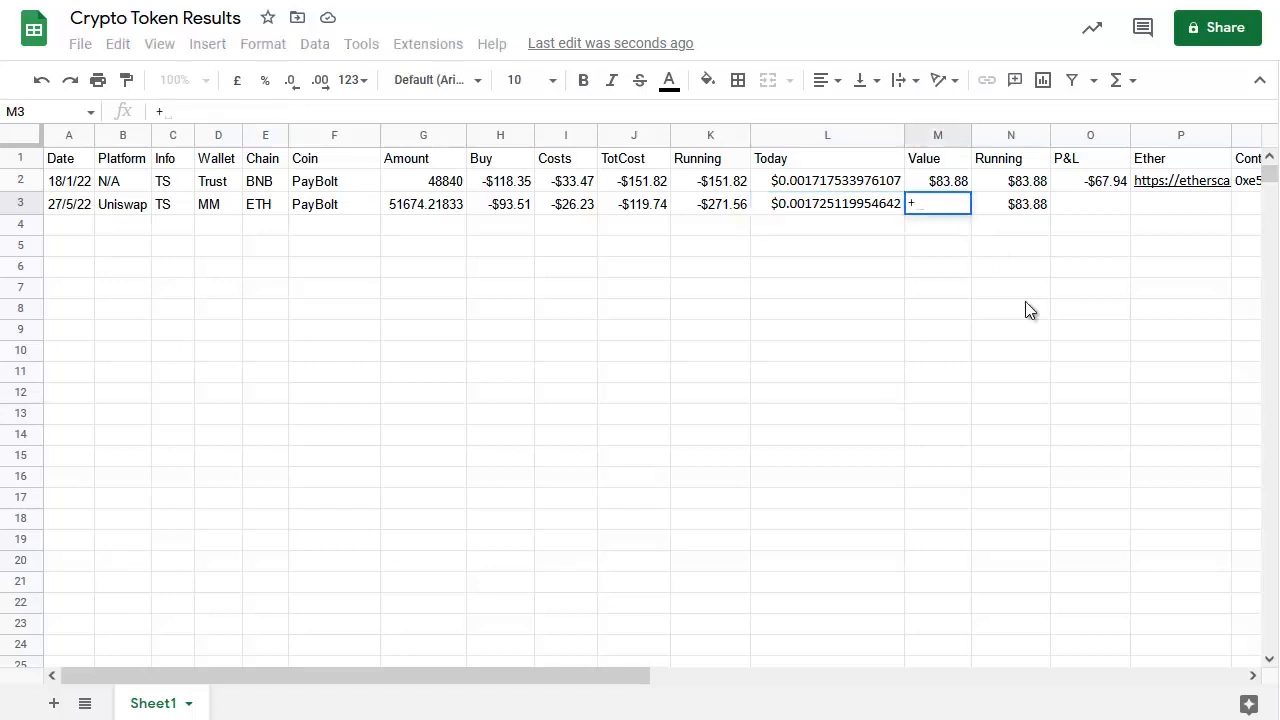
{"action": "left_click", "coordinate": [845, 210]}
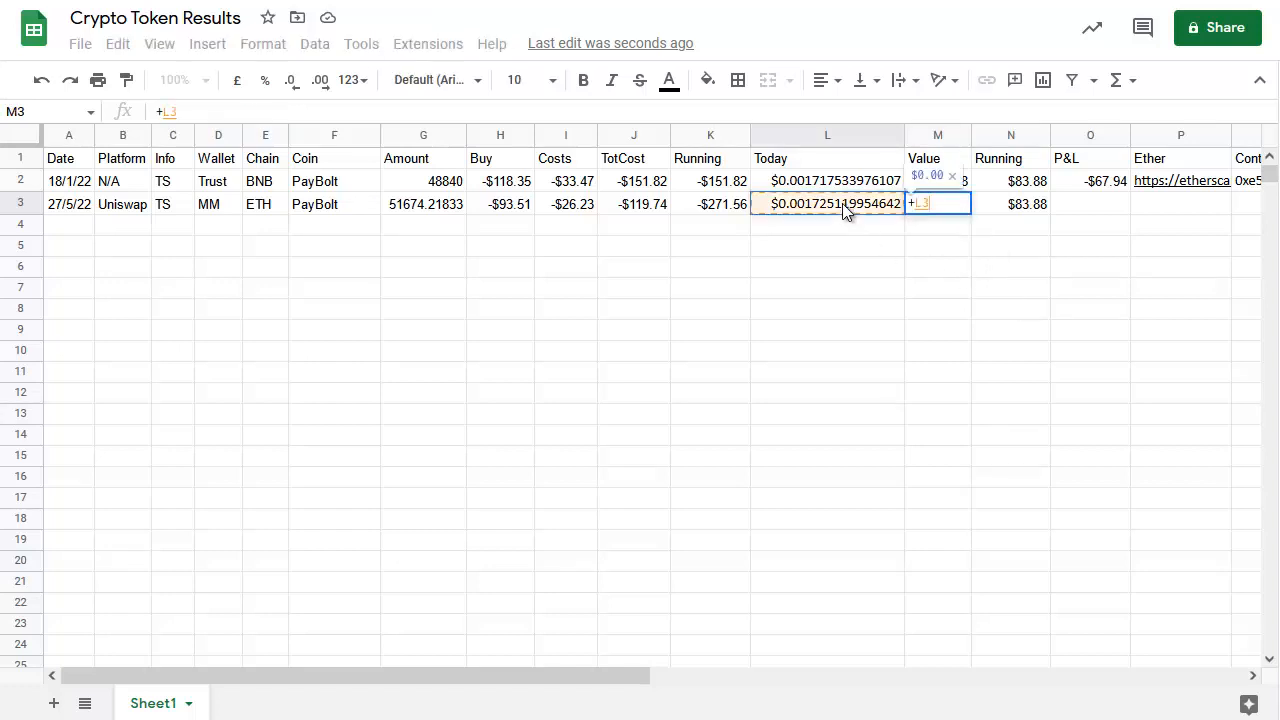
{"action": "type", "text": "*"}
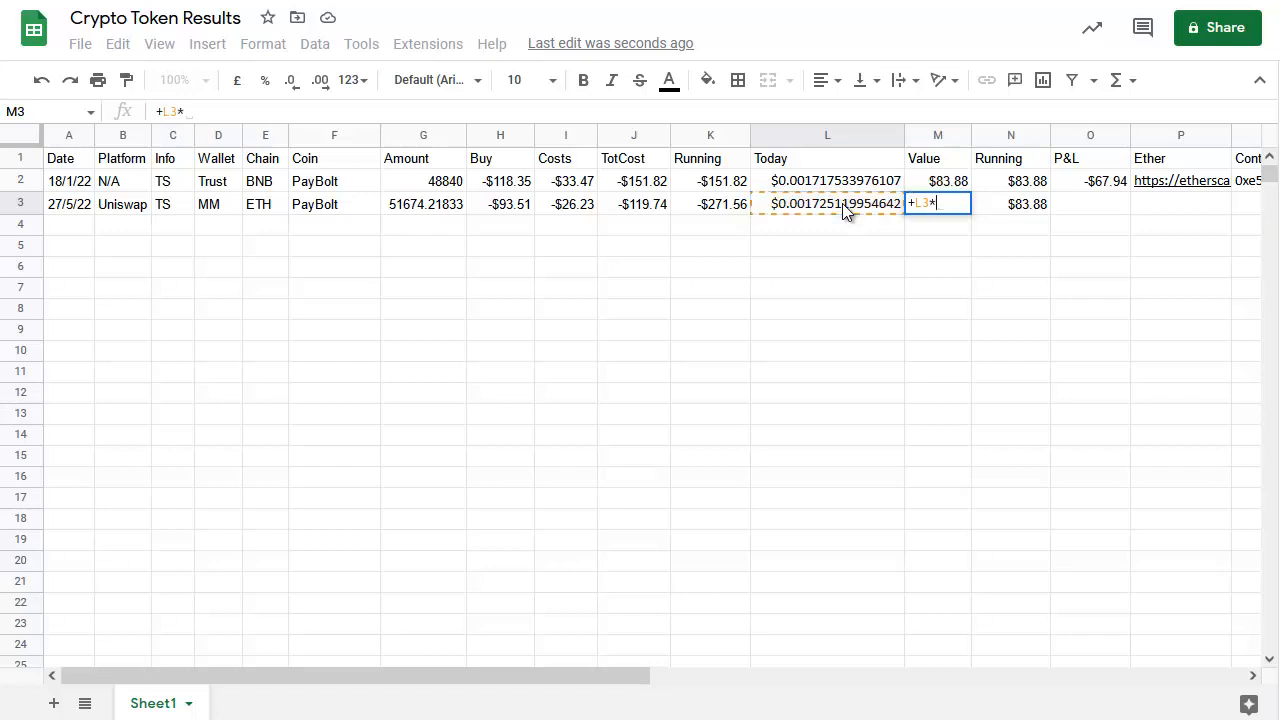
{"action": "left_click", "coordinate": [437, 205]}
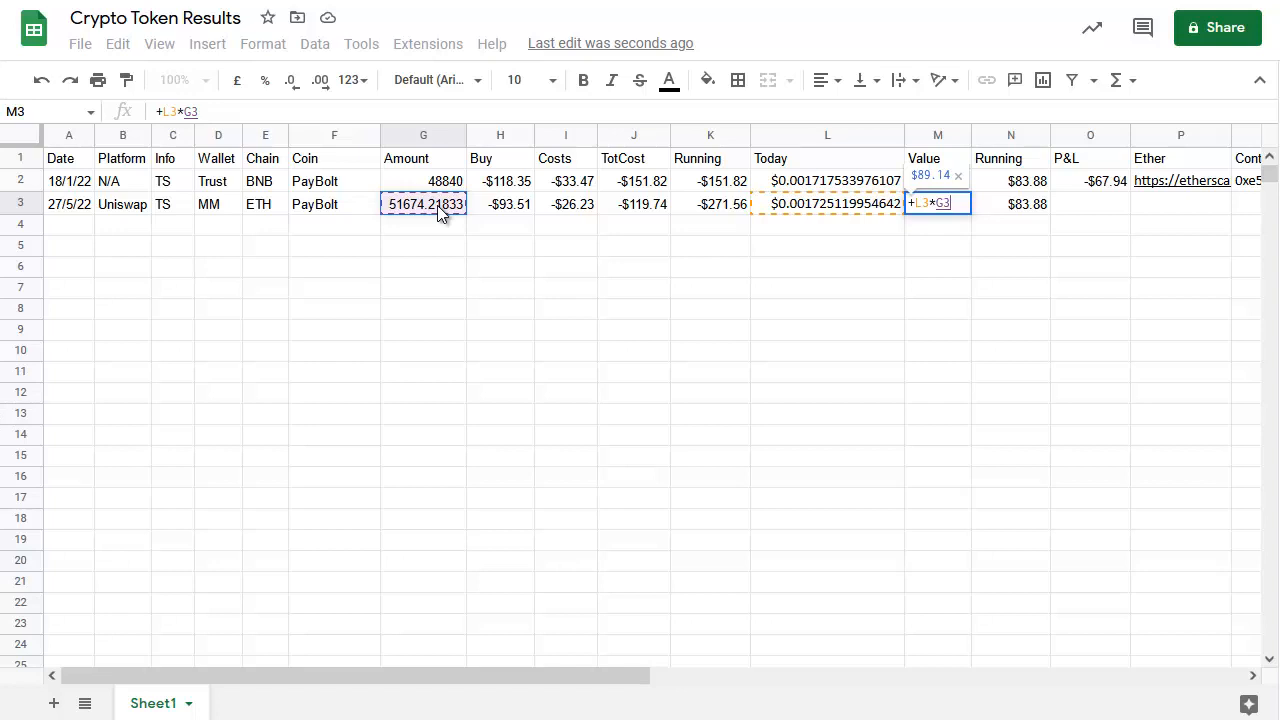
{"action": "key", "text": "Return"}
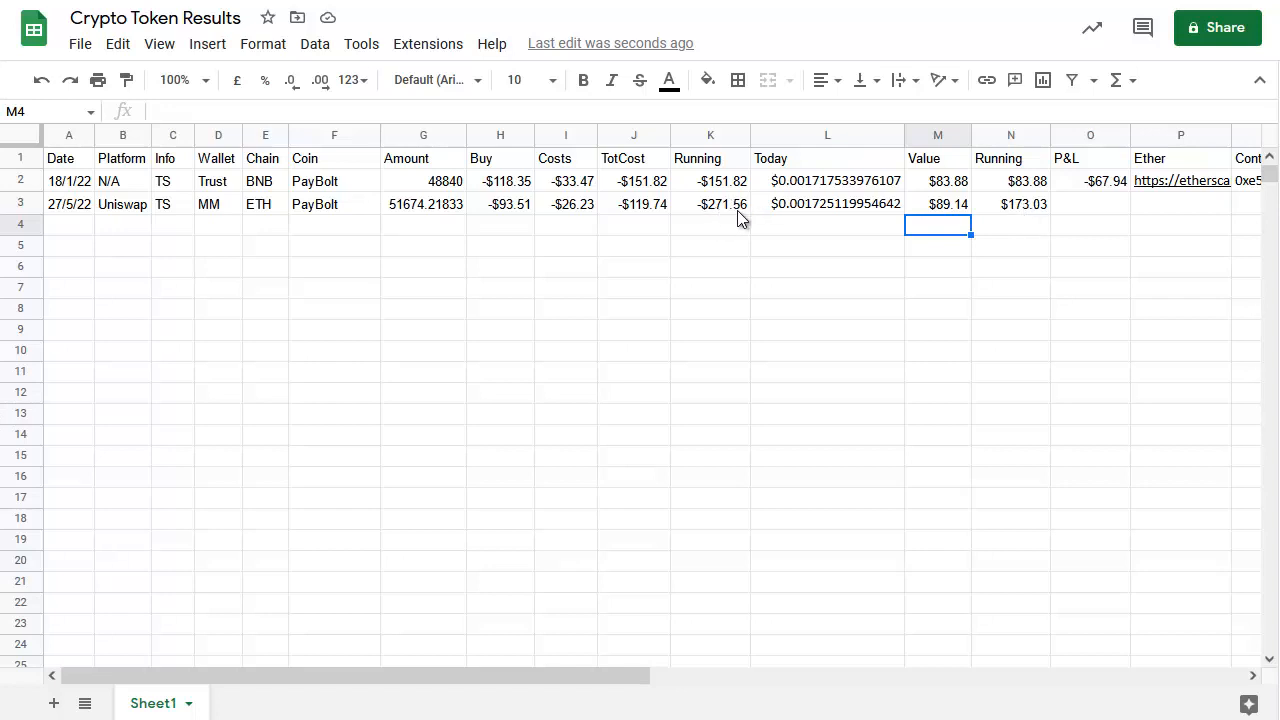
Copy the P&L formula from the first row into the new row's P&L cell
{"action": "left_click", "coordinate": [1109, 189]}
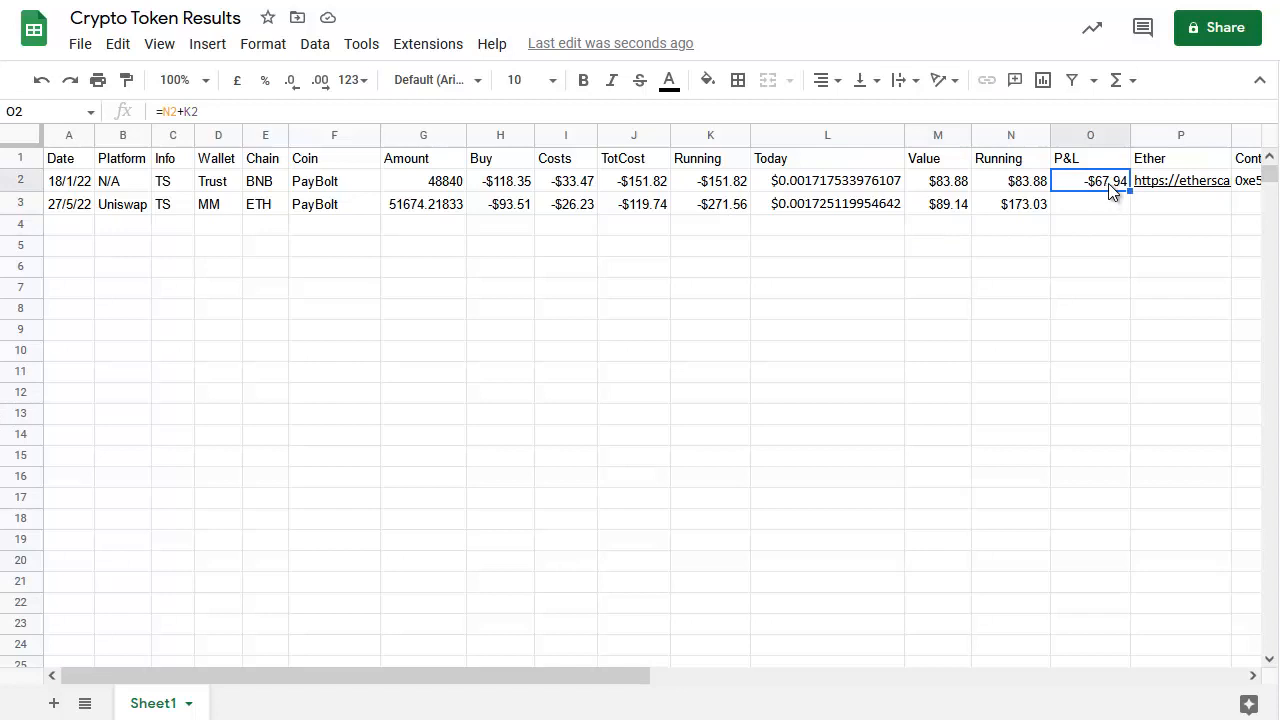
{"action": "key", "text": "ctrl+c"}
{"action": "left_click", "coordinate": [1107, 205]}
{"action": "key", "text": "ctrl+v"}
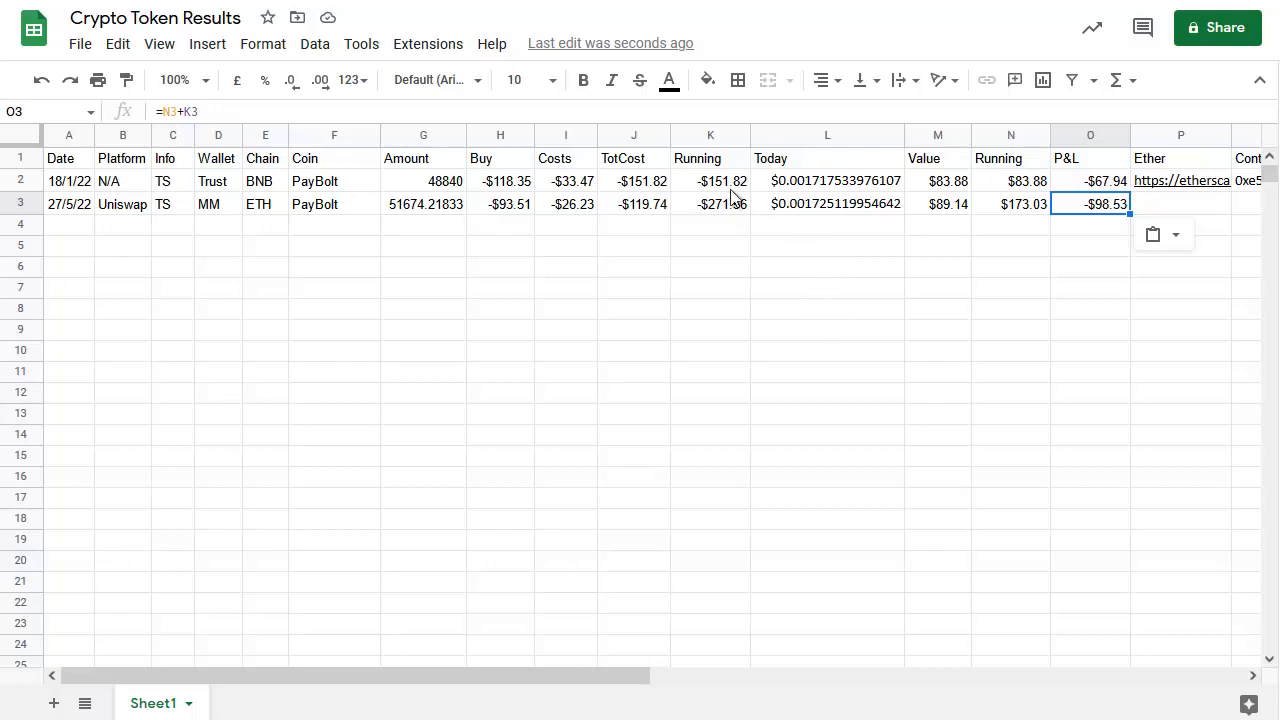
{"action": "left_click", "coordinate": [819, 186]}
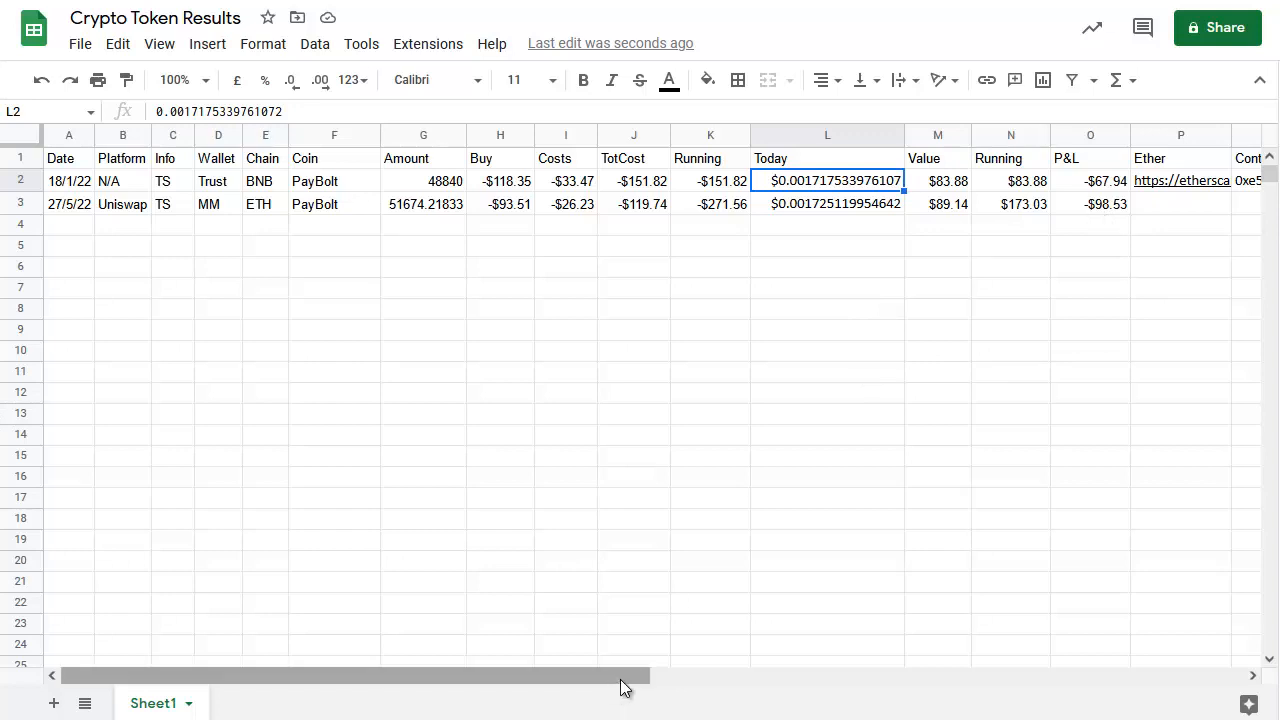
{"action": "left_click_drag", "start_coordinate": [620, 686], "coordinate": [905, 699]}
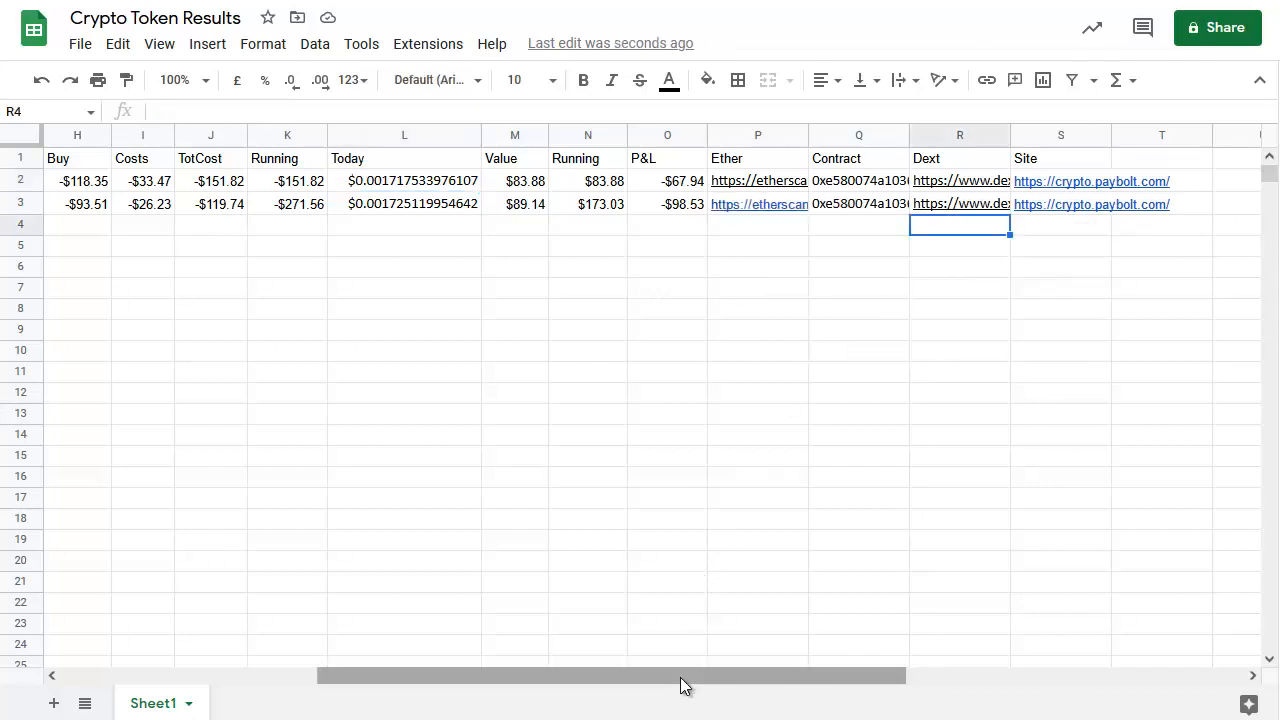
{"action": "left_click_drag", "start_coordinate": [683, 686], "coordinate": [364, 648]}
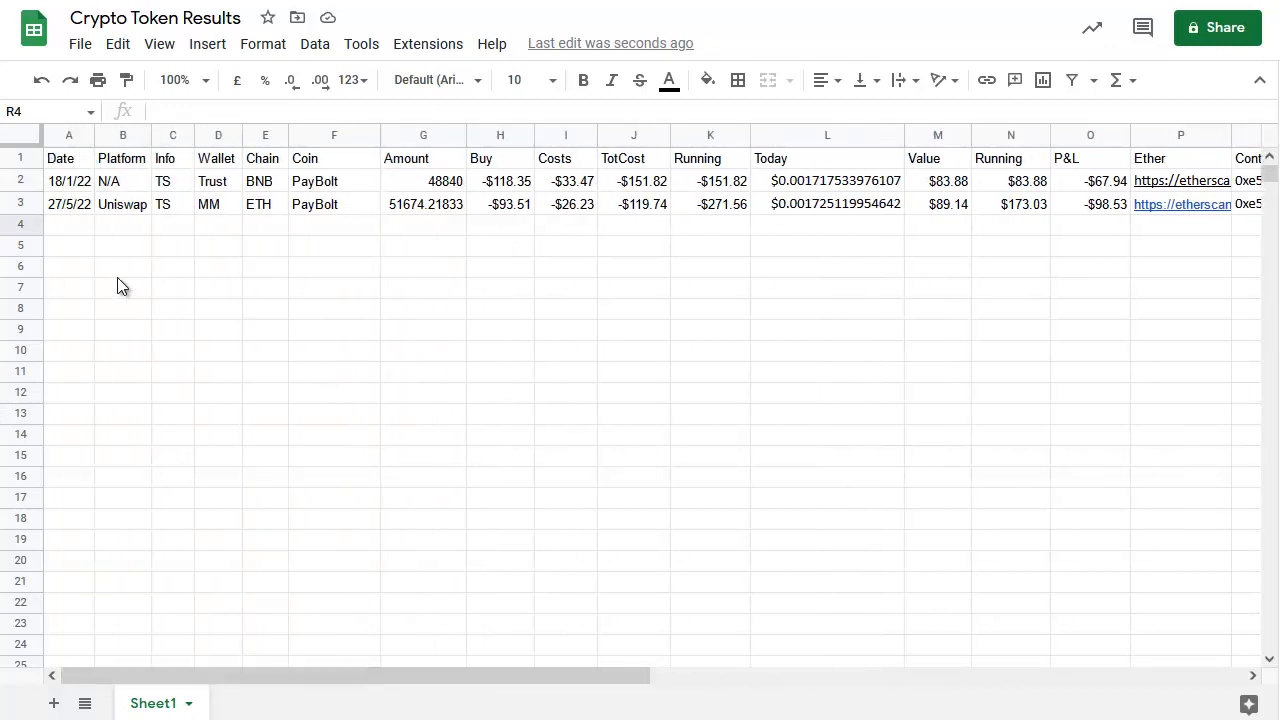